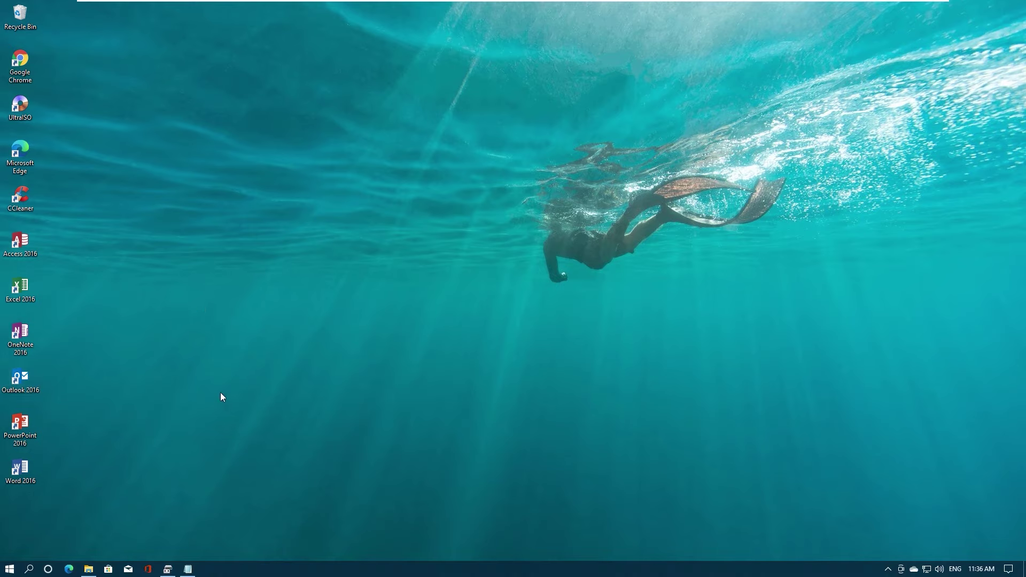
Bring the Notepad note with the saved Windows 11 links back to the front.
key(alt+Tab)
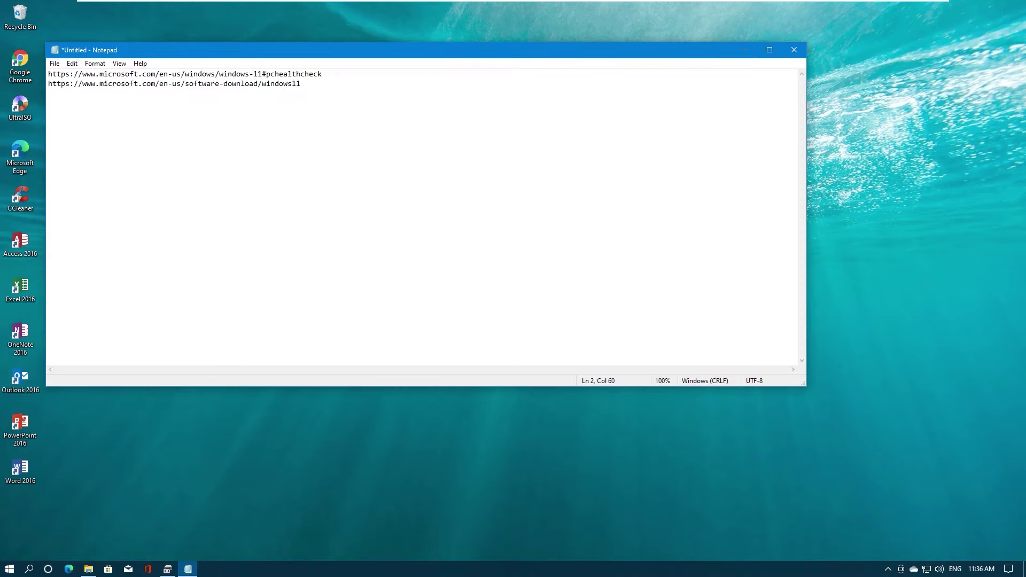
Copy the PC Health Check link from the note and load it in Microsoft Edge.
drag(48, 73, 322, 74)
key(ctrl+c)
click(745, 50)
double_click(20, 155)
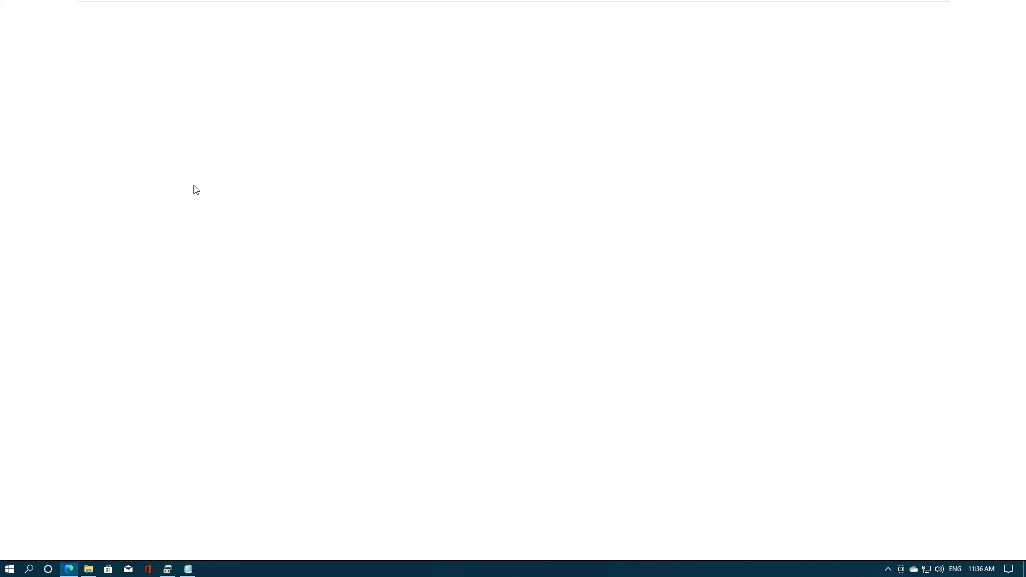
key(ctrl+v)
key(Return)
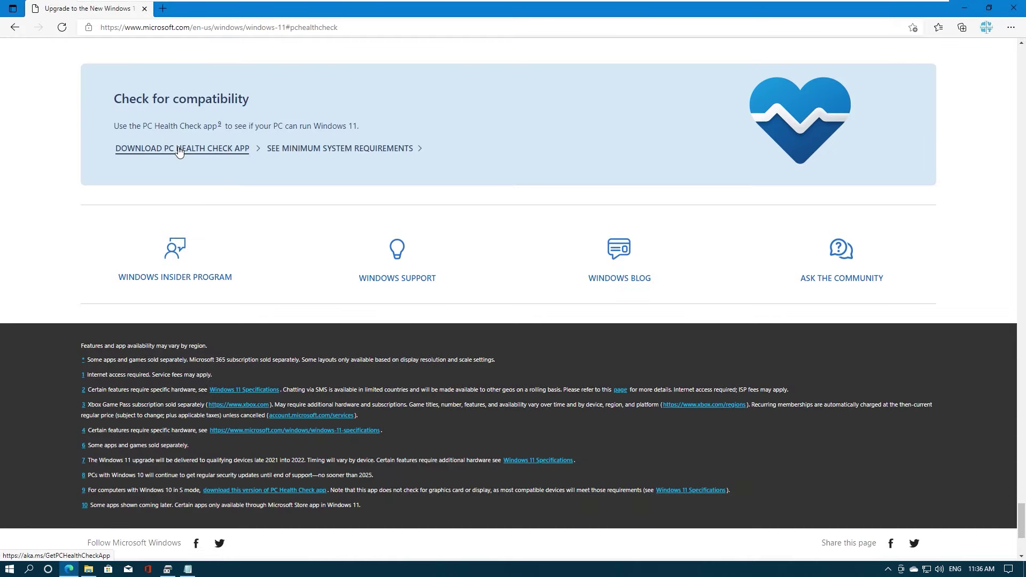
Download WindowsPCHealthCheckSetup.msi, accept its license, install it and launch PC Health Check.
click(178, 150)
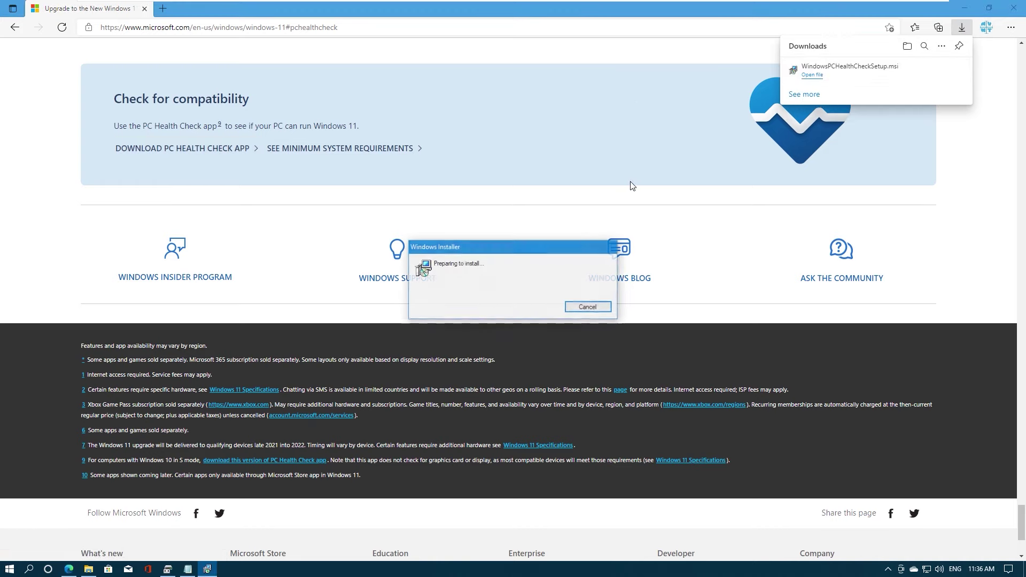
click(477, 344)
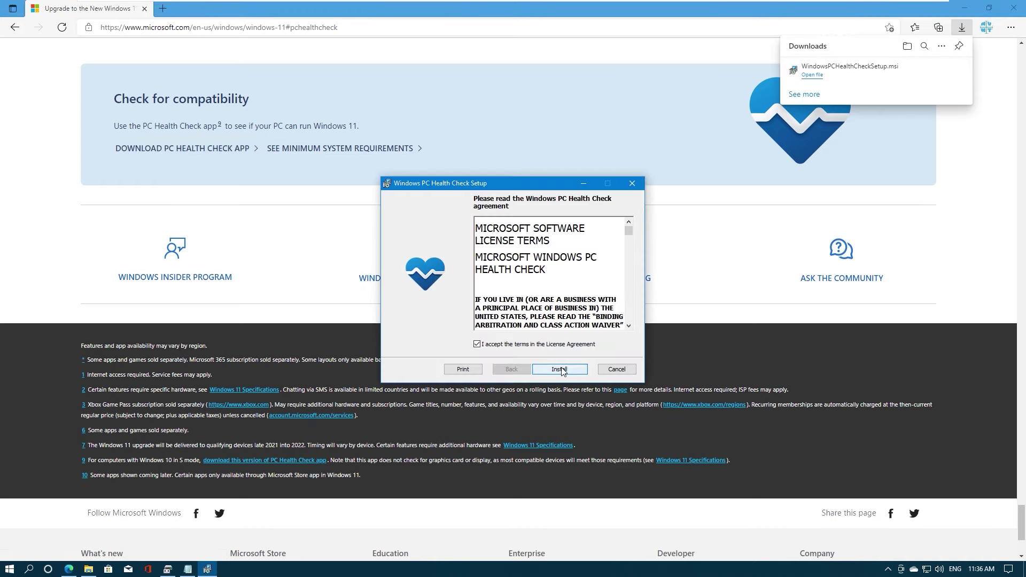
click(561, 370)
click(568, 369)
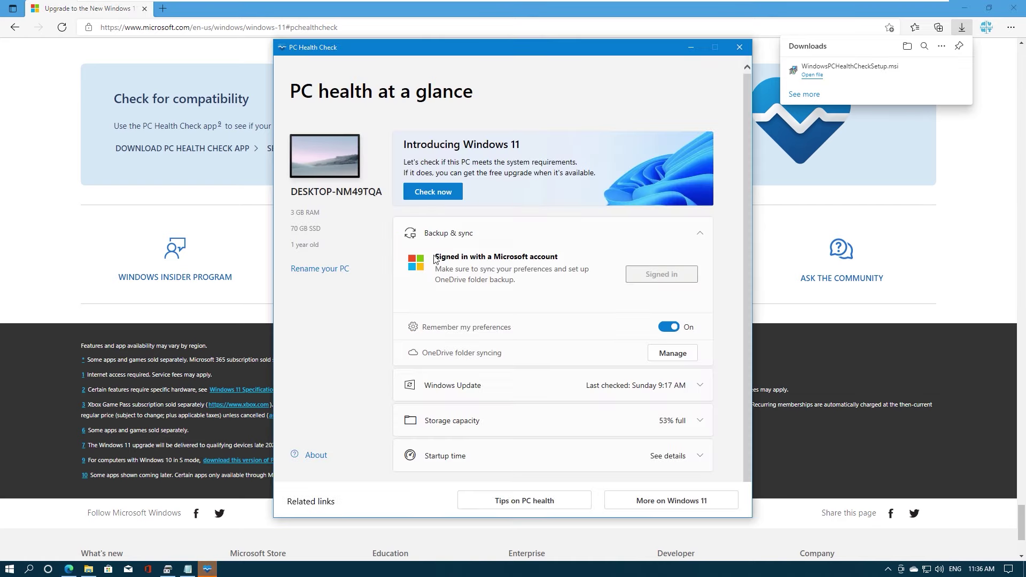
Run the Windows 11 check and review all results: TPM 2.0 not detected, only 3 GB RAM.
click(433, 192)
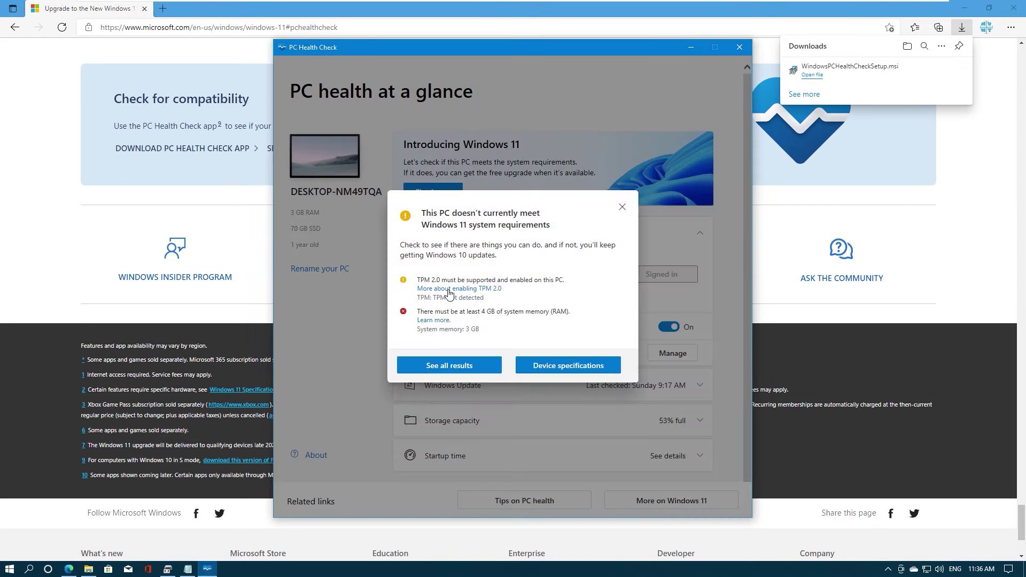
click(449, 365)
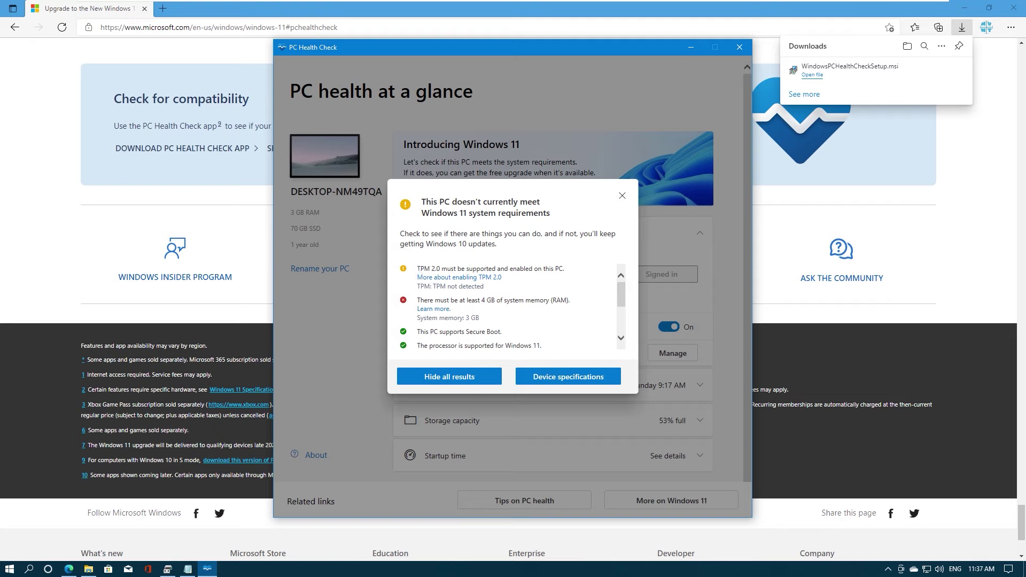
scroll(620, 308, down, 3)
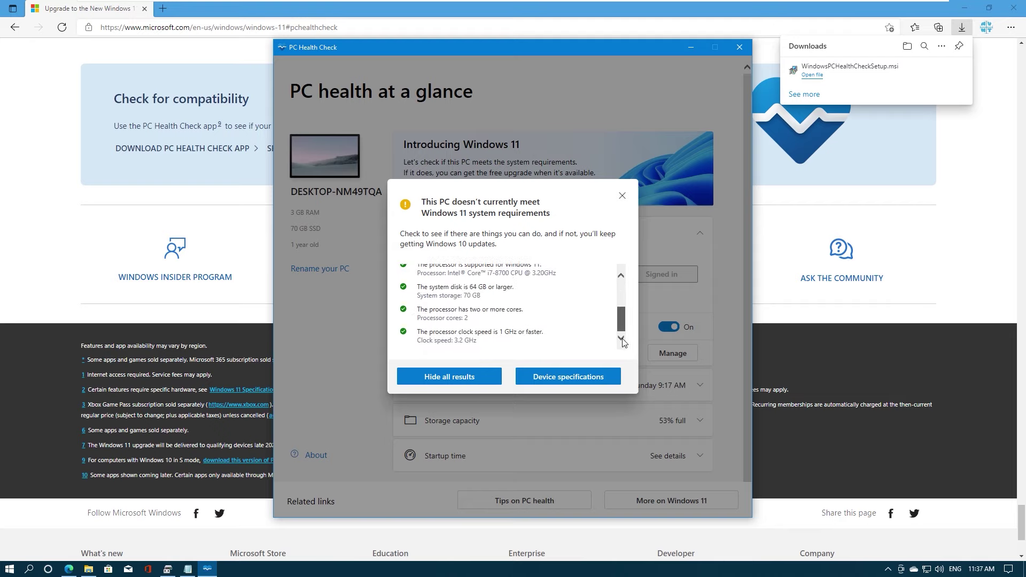
scroll(625, 294, up, 3)
scroll(402, 296, down, 2)
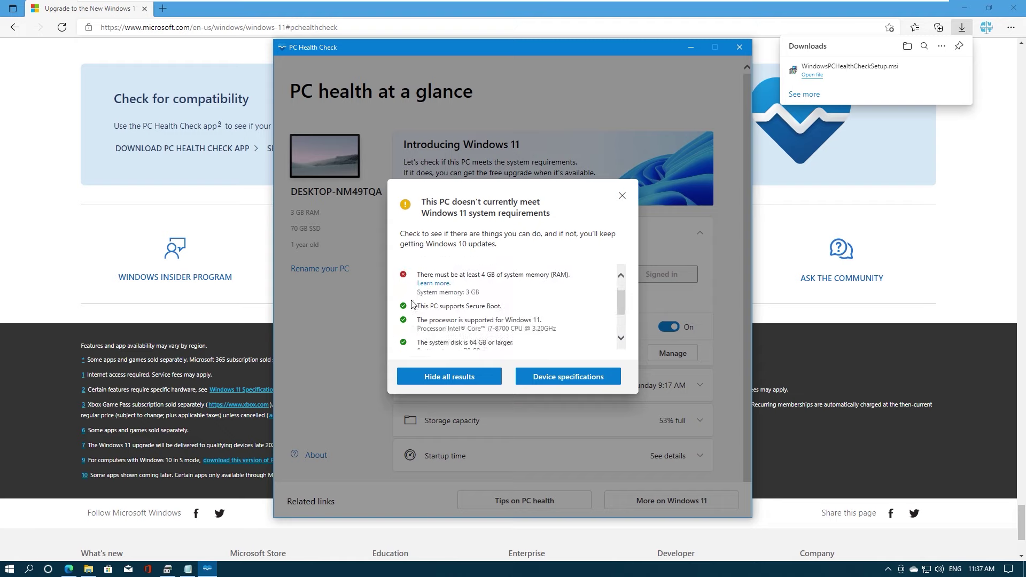
scroll(402, 294, up, 1)
scroll(404, 292, down, 3)
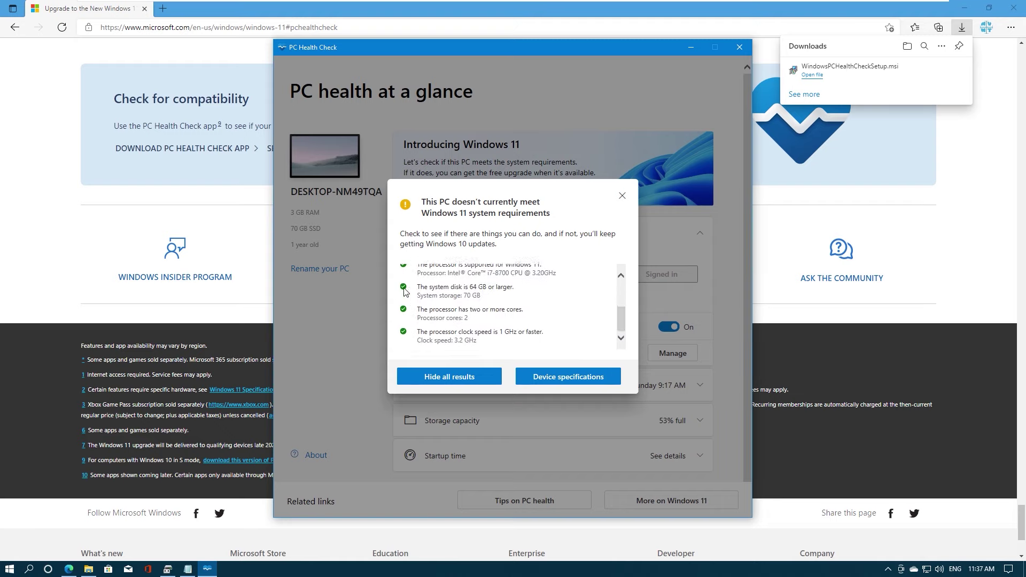
scroll(436, 313, up, 3)
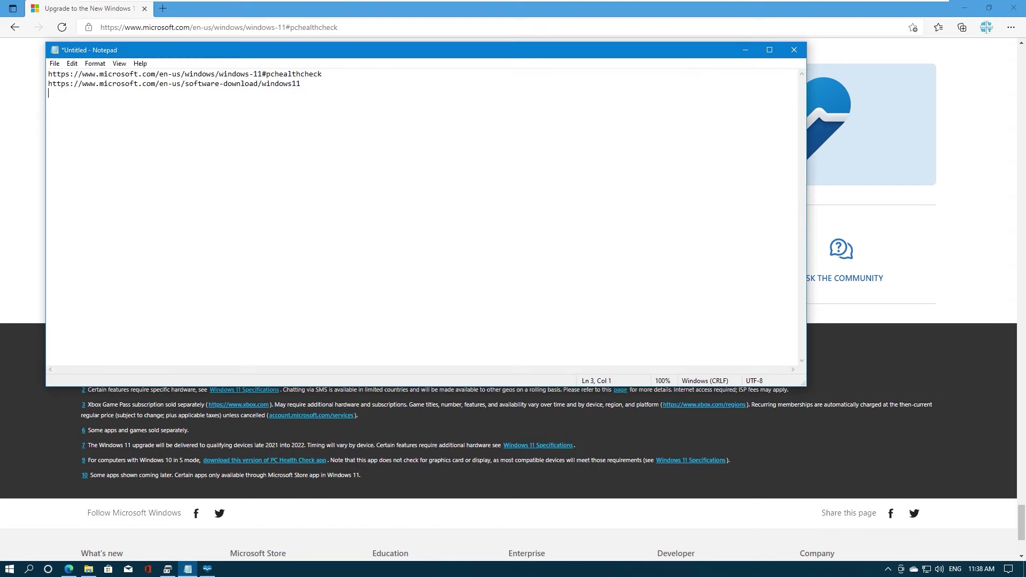
Copy the easyuefi link from the note and open the Hasleo WinToHDD v5.4 page in a new Edge tab.
text(https://www.easyuefi.com/wintohdd/index.html)
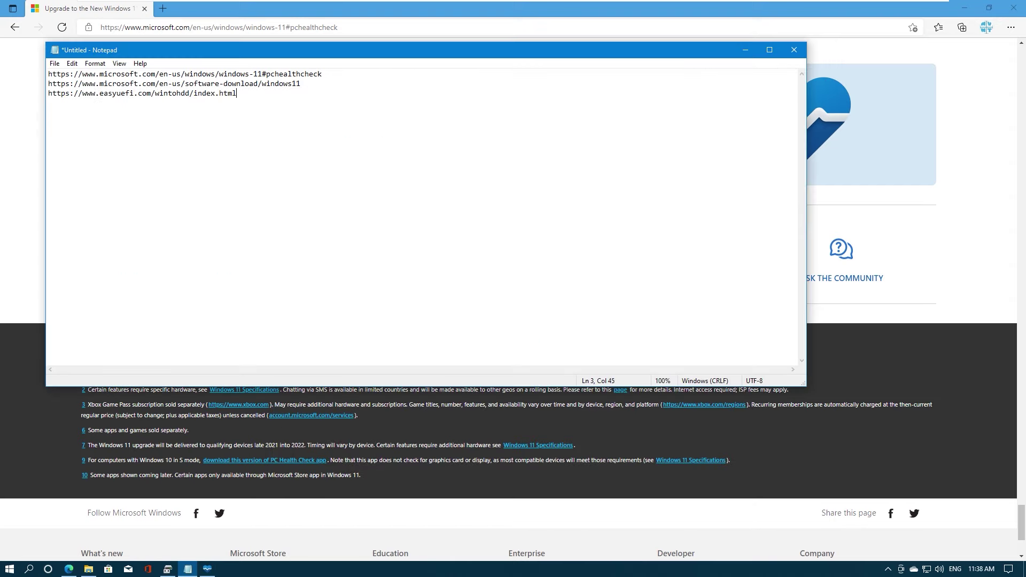
key(shift+Left)
key(shift+Left)
key(shift+Left)
key(shift+Left)
key(shift+Left)
key(shift+Left)
key(shift+Left)
key(shift+Left)
key(shift+Left)
key(shift+Left)
key(shift+Left)
key(shift+Left)
key(shift+Left)
key(shift+Left)
key(shift+Left)
key(shift+Left)
key(shift+Left)
key(shift+Left)
key(shift+Left)
key(shift+Left)
key(ctrl+c)
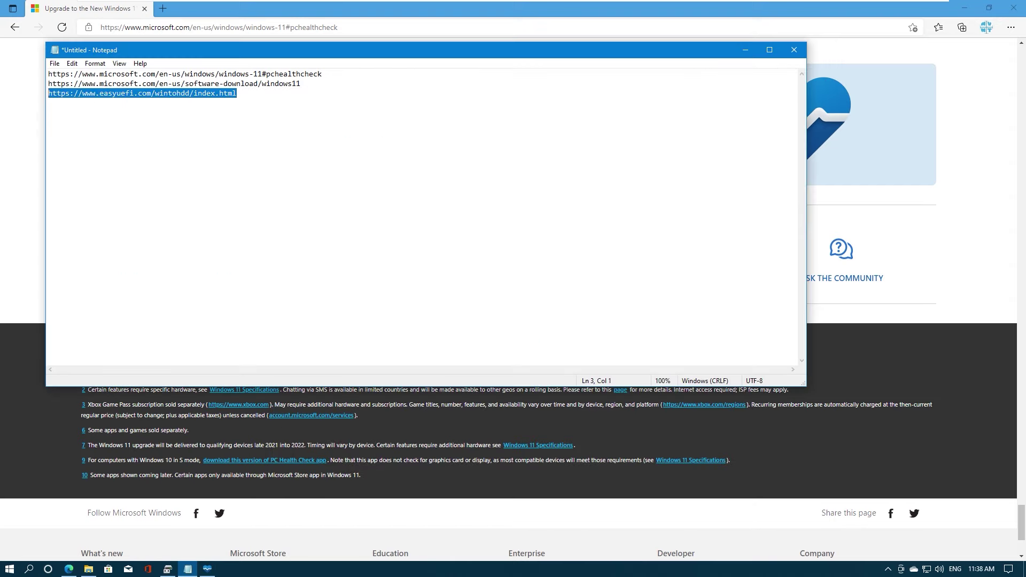
click(177, 15)
click(163, 8)
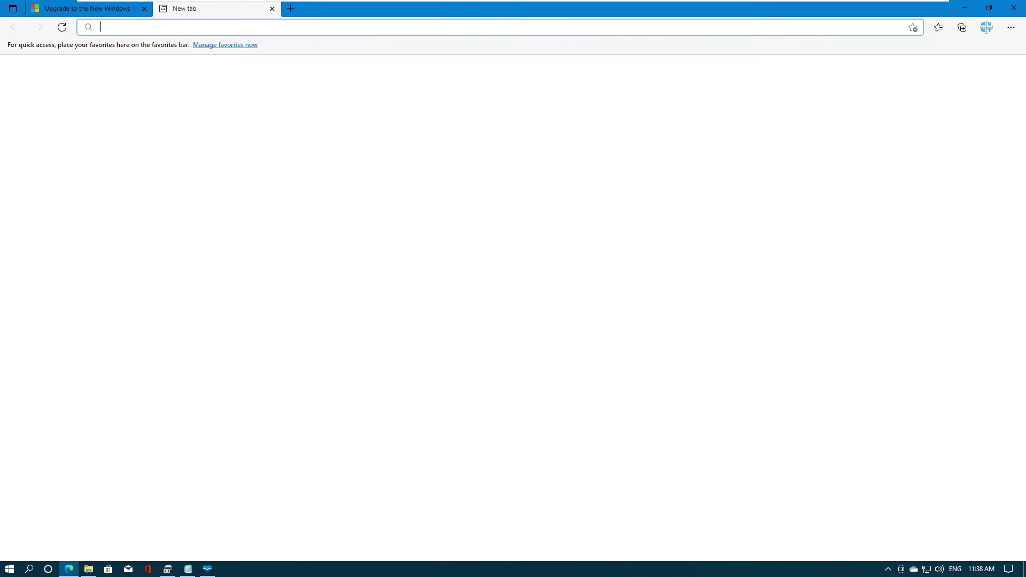
key(ctrl+v)
key(Return)
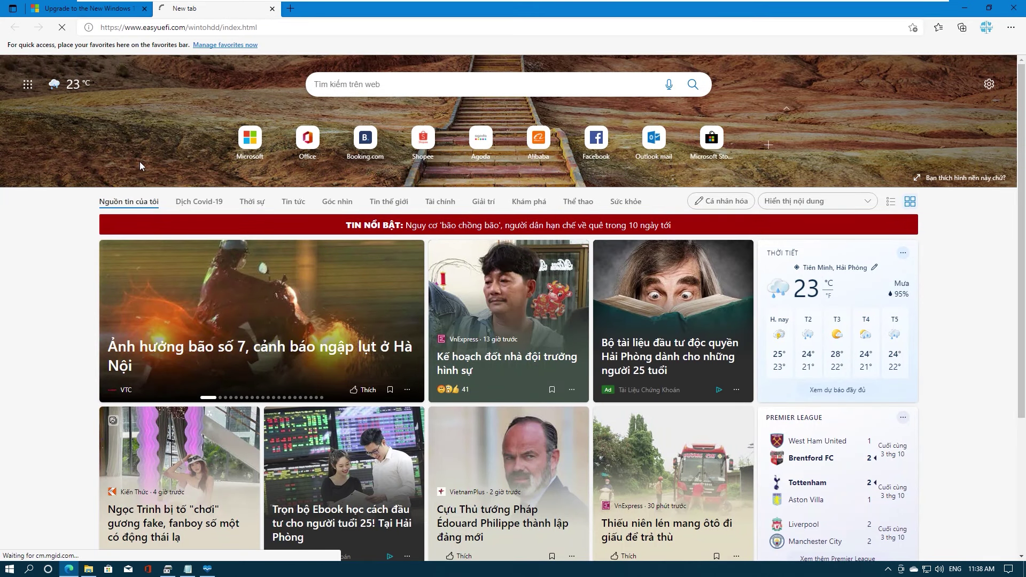
scroll(179, 187, down, 3)
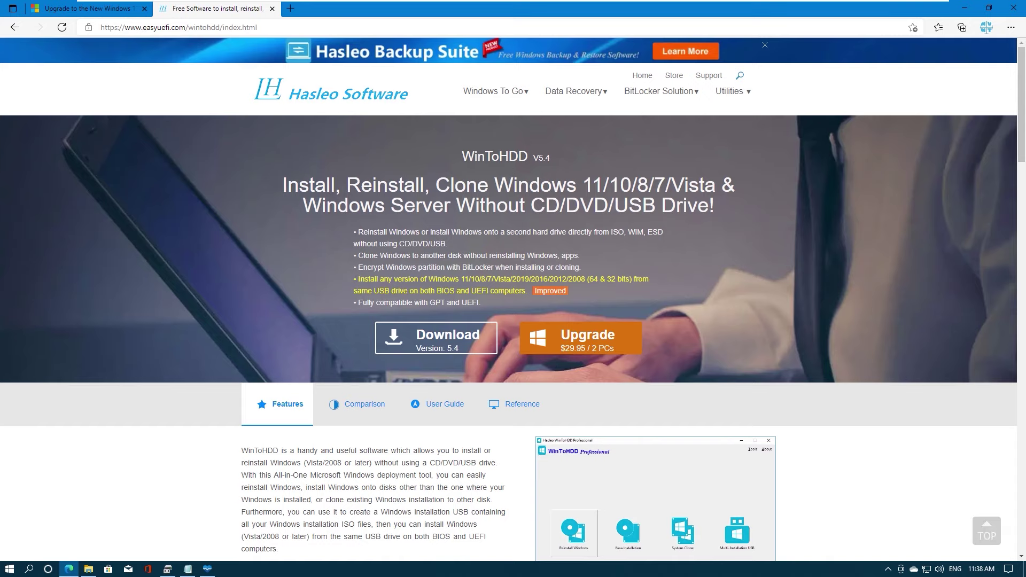
scroll(334, 199, down, 3)
scroll(354, 229, down, 2)
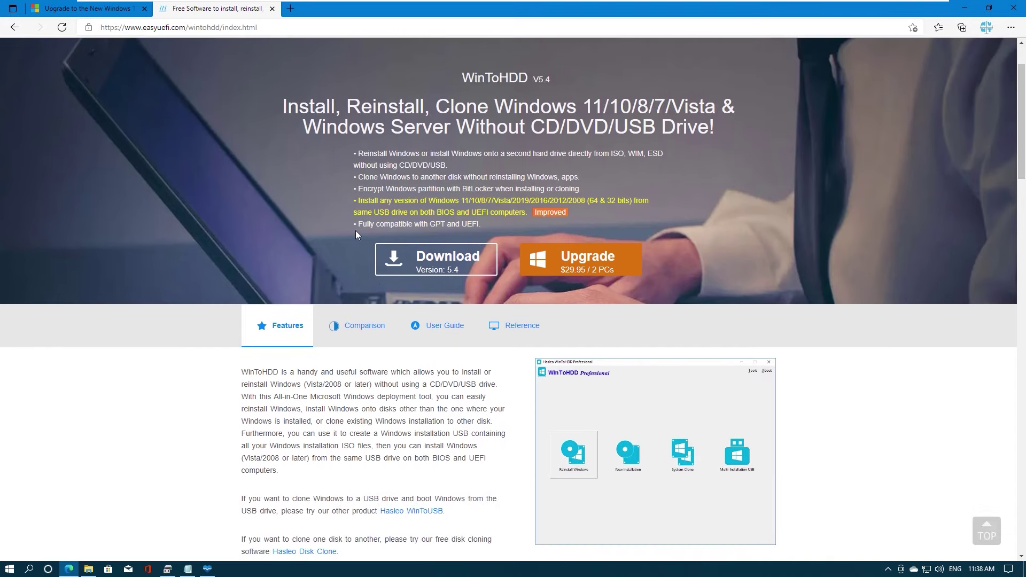
Download WinToHDD_Free.exe, start its setup in English and accept the license agreement.
click(453, 263)
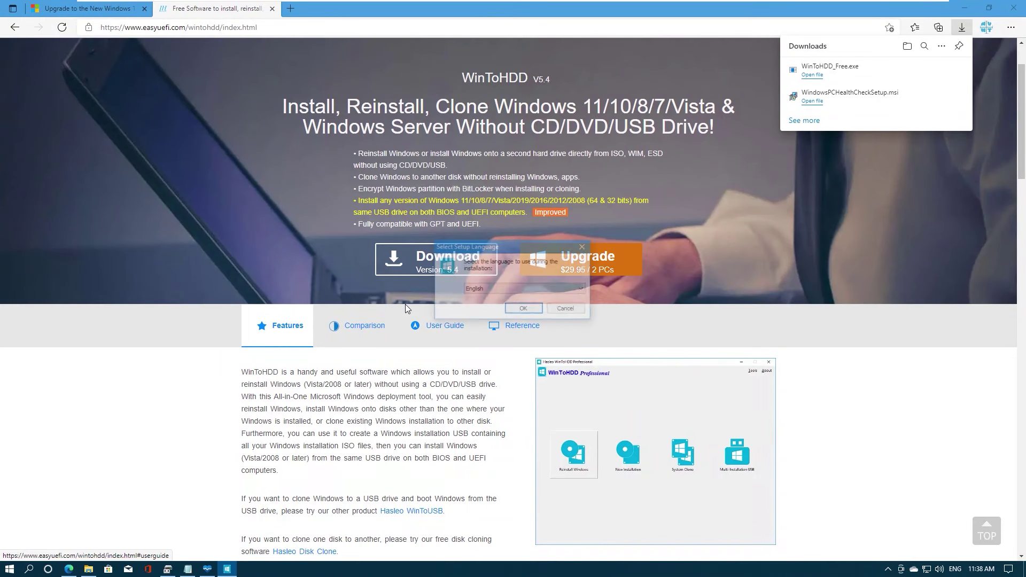
click(523, 309)
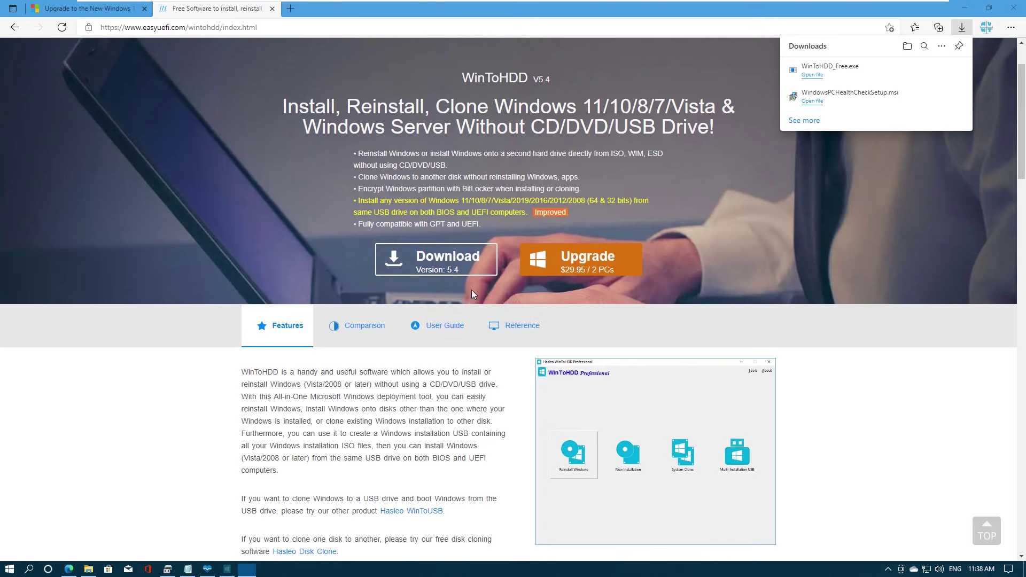
click(406, 340)
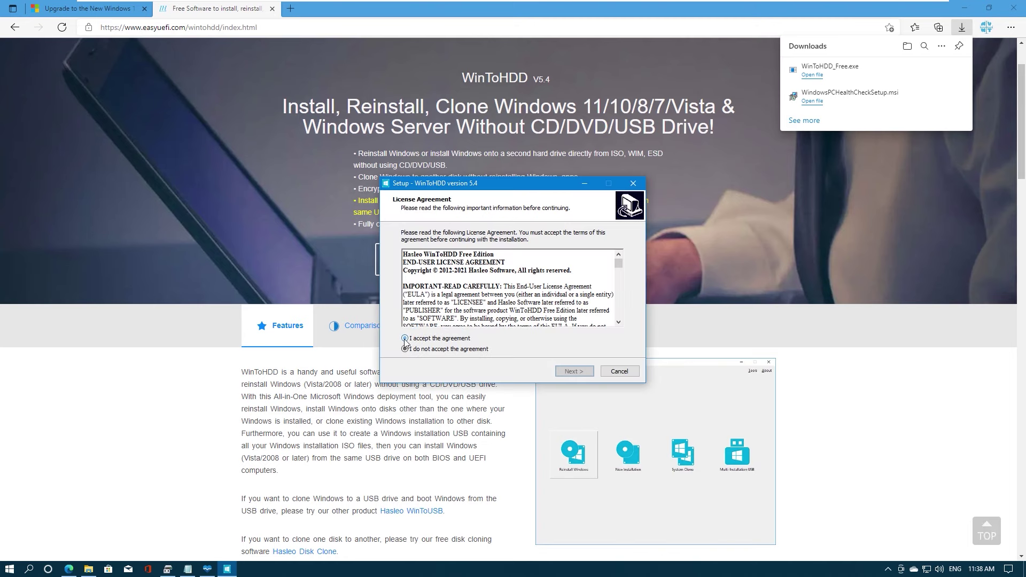
click(582, 374)
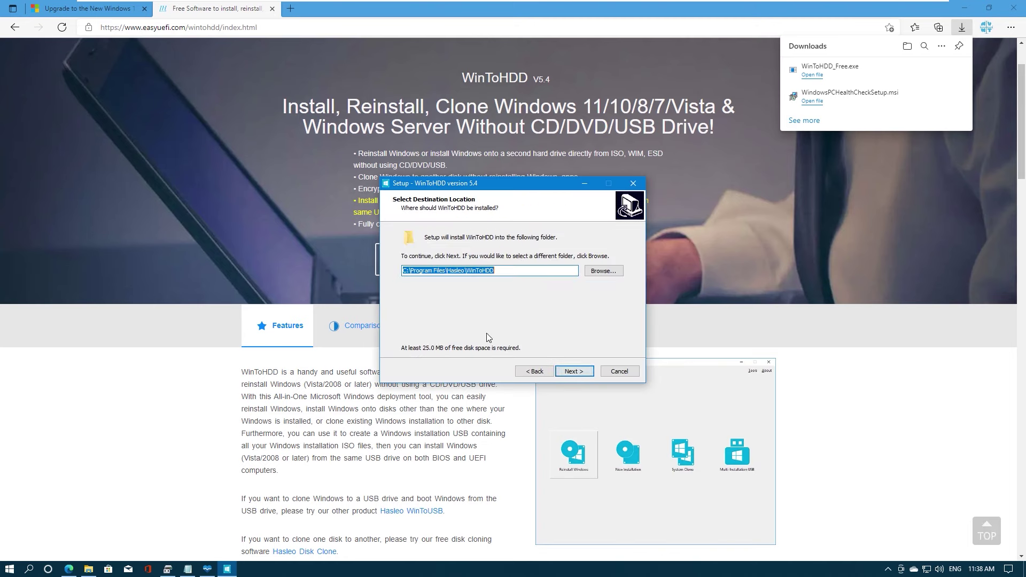
Install WinToHDD to the default folder with a desktop shortcut and finish setup.
click(573, 374)
click(571, 374)
click(571, 374)
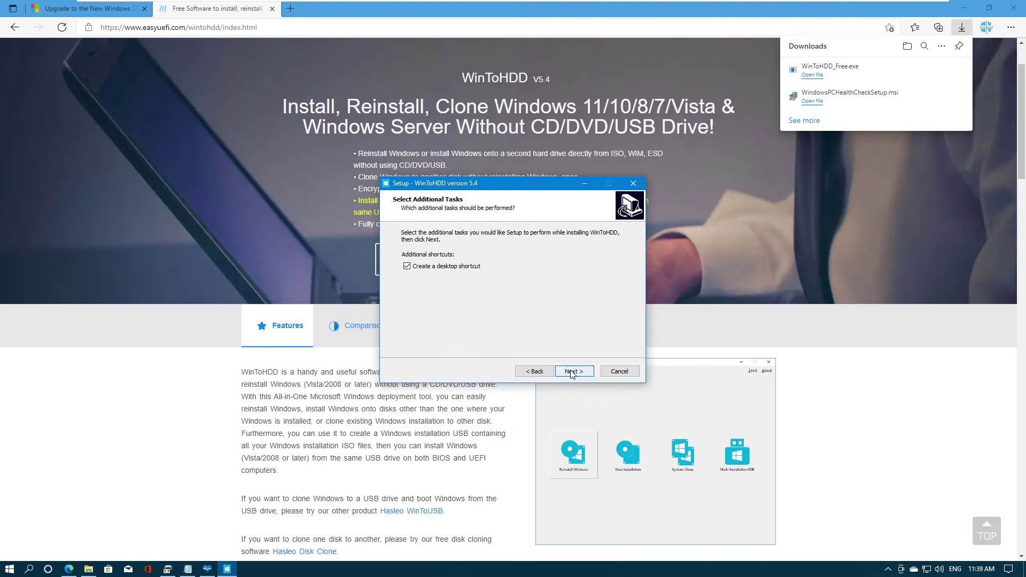
click(572, 373)
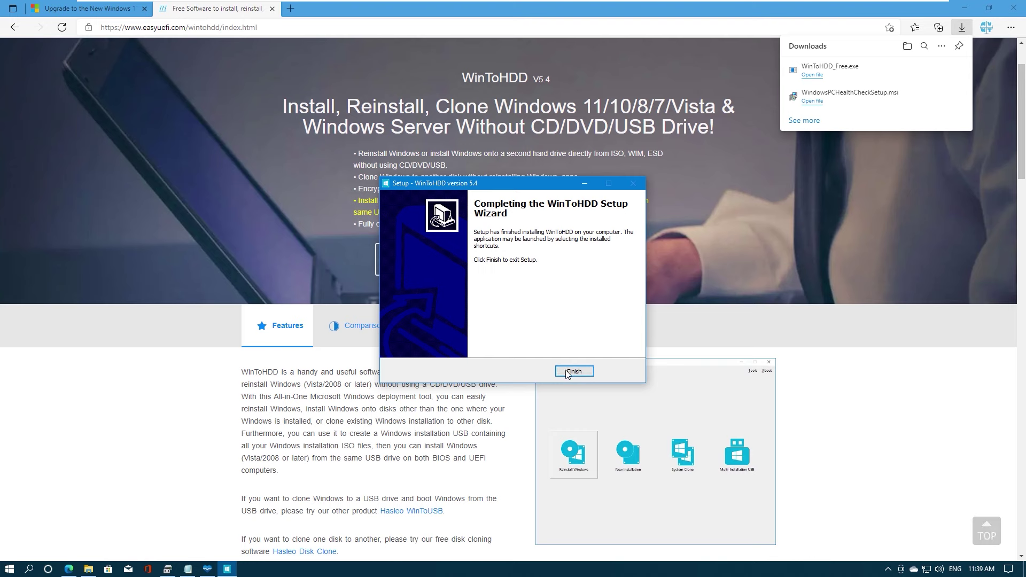
click(574, 371)
Load Microsoft's Download Windows 11 page in a new Edge tab and download MediaCreationToolW11.exe.
key(super+d)
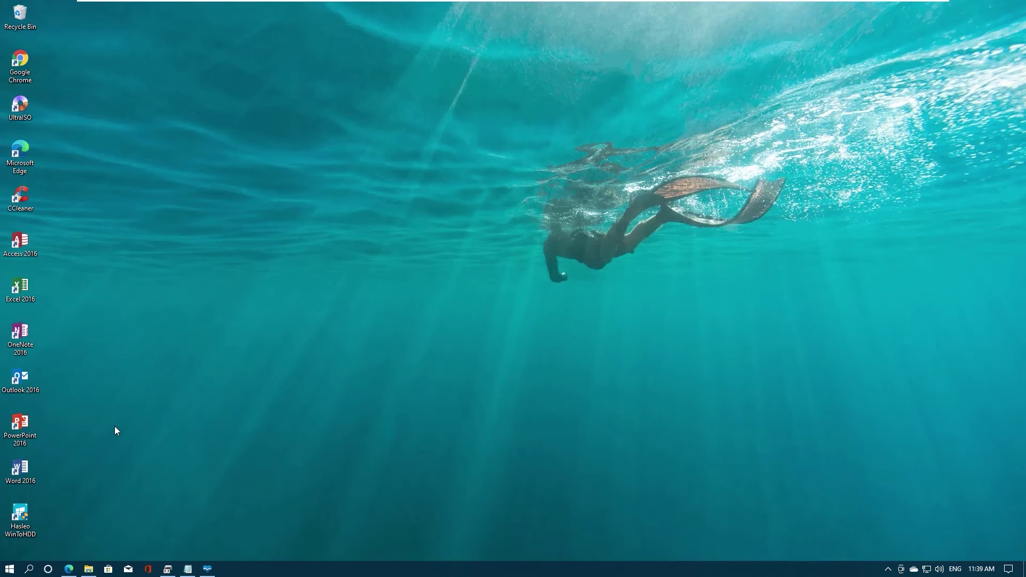
key(super+d)
click(216, 8)
click(418, 8)
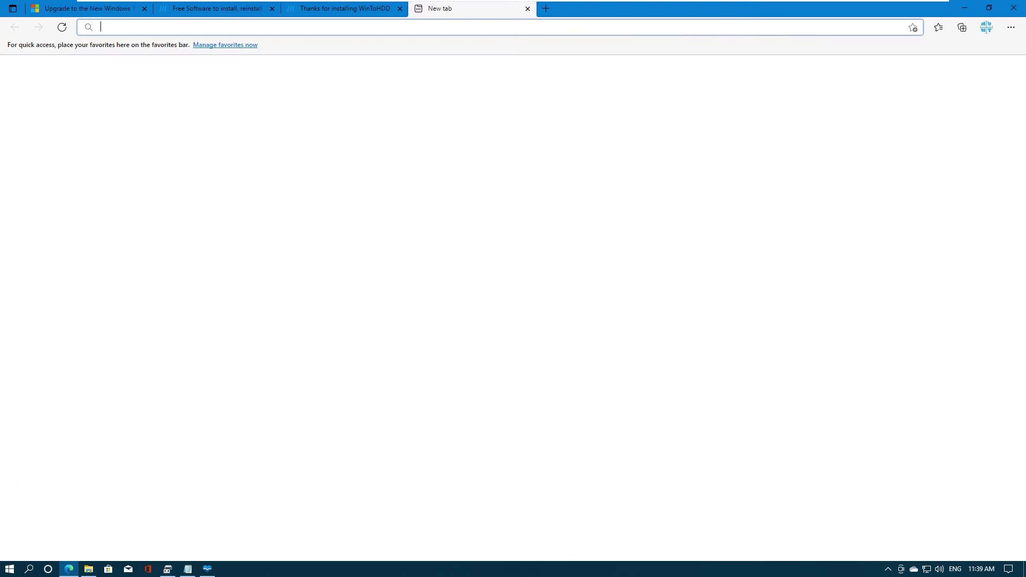
text(https://www.microsoft.com/en-us/software-download/windows11)
key(Return)
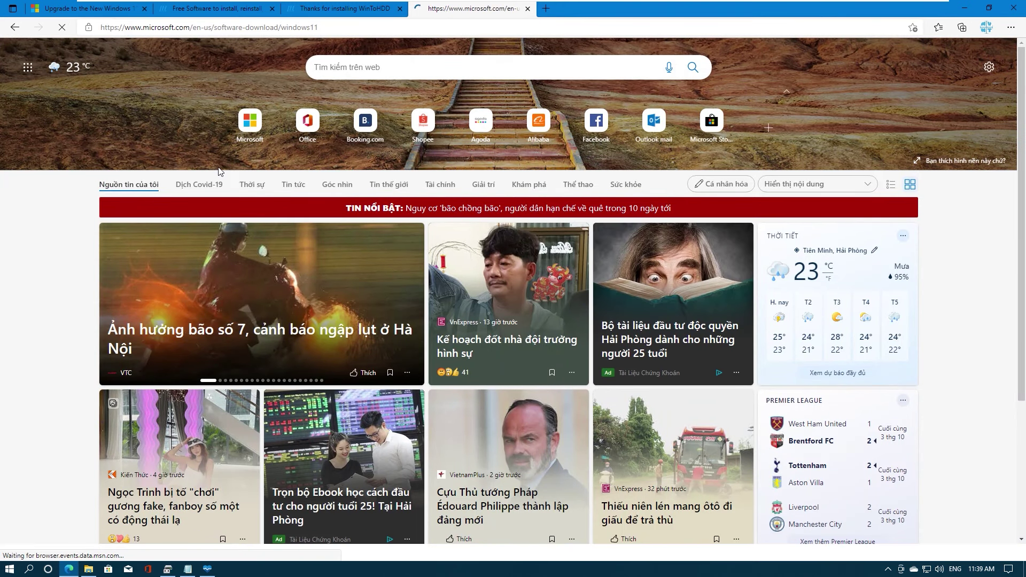
scroll(172, 213, down, 1)
scroll(133, 205, down, 3)
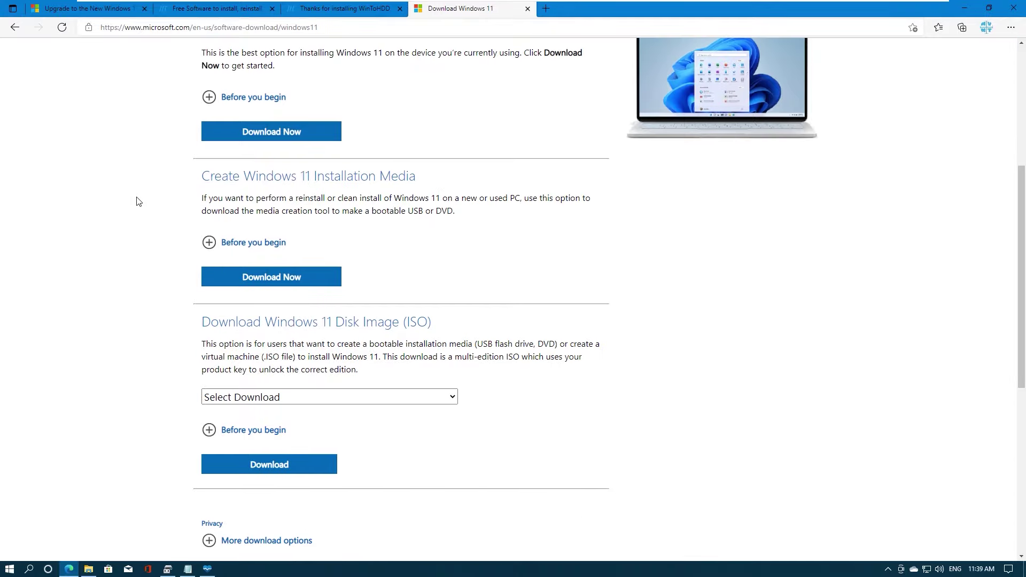
scroll(138, 202, down, 2)
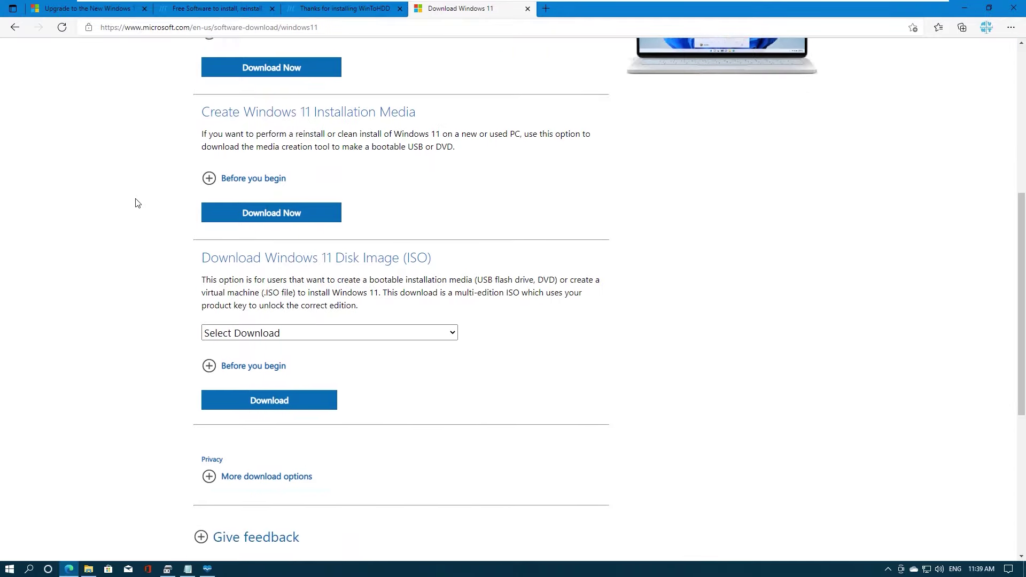
click(272, 198)
scroll(271, 199, up, 2)
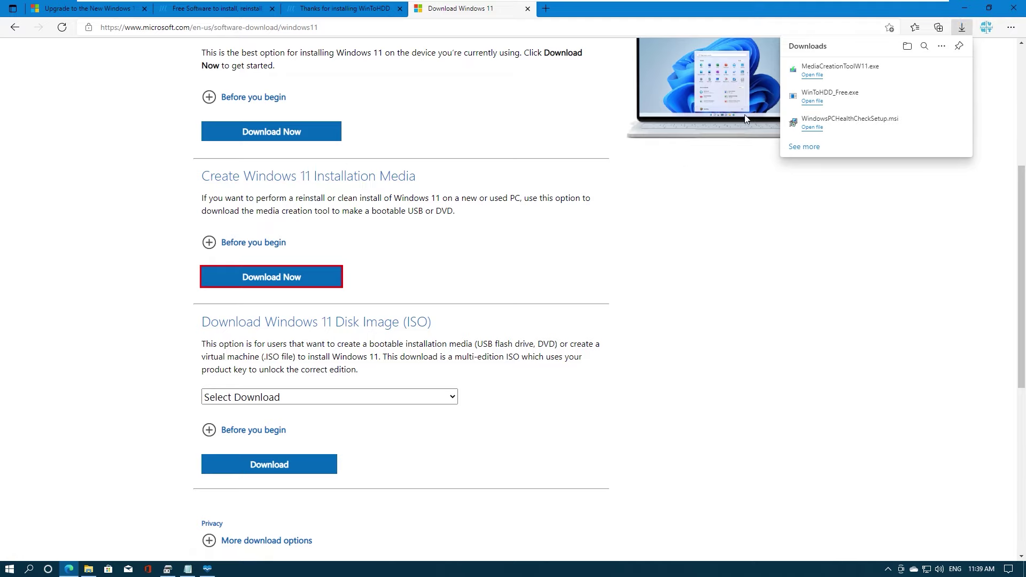
Run MediaCreationToolW11.exe, allow it to make changes, and accept the license terms.
click(813, 74)
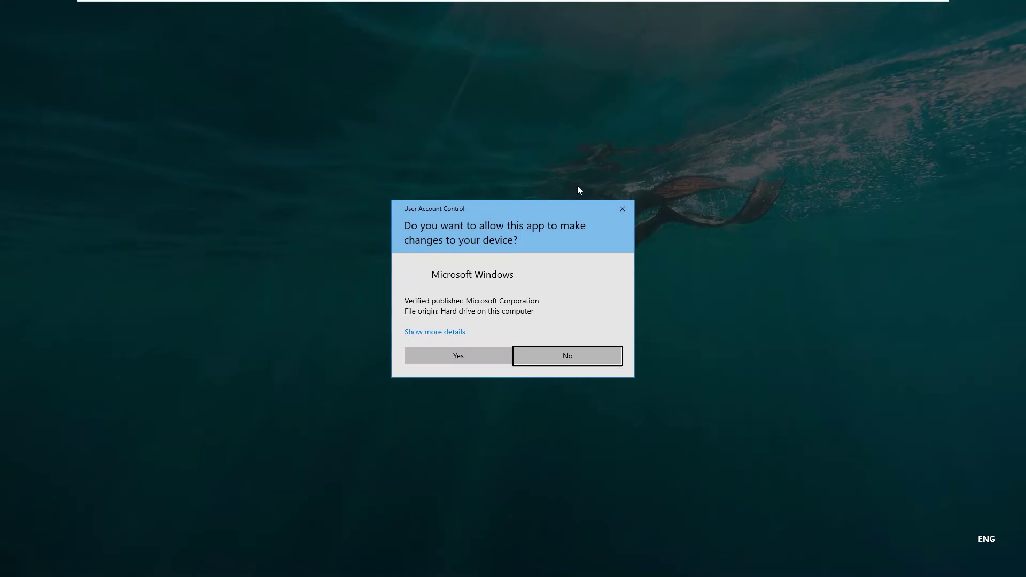
click(462, 352)
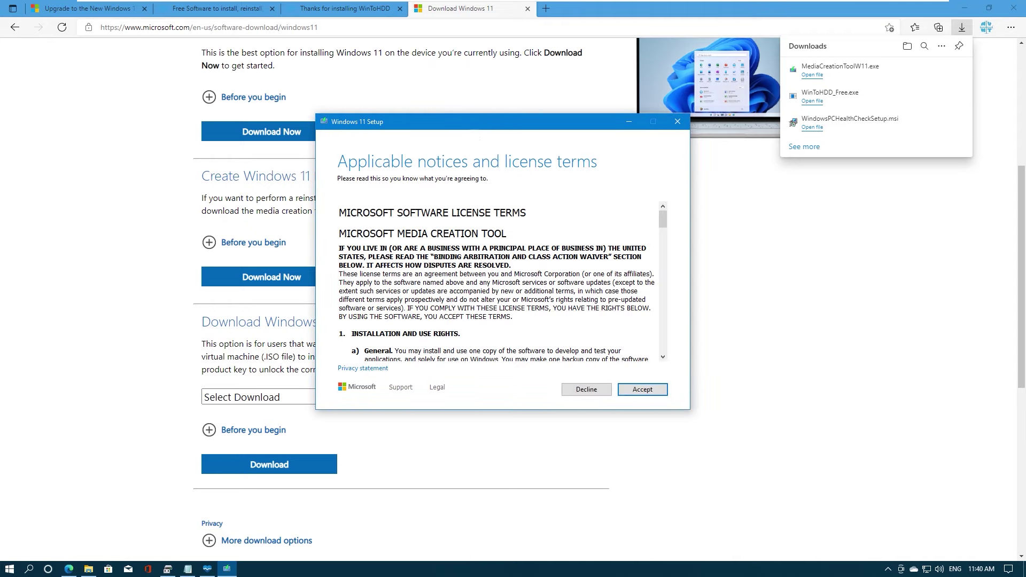
click(641, 389)
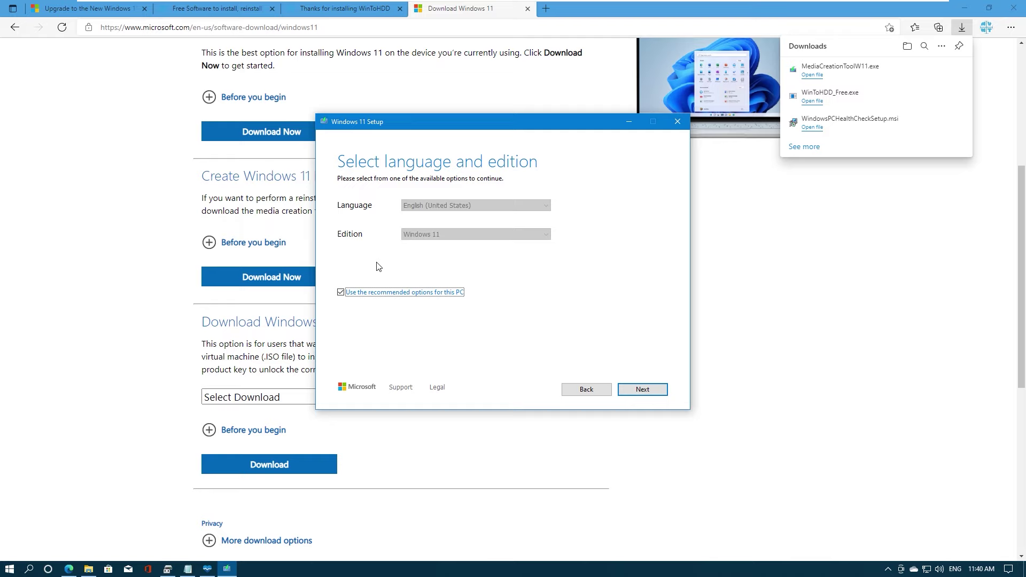
Keep English (United States) Windows 11, choose ISO file, and save it as Windows on Data (F:).
click(641, 394)
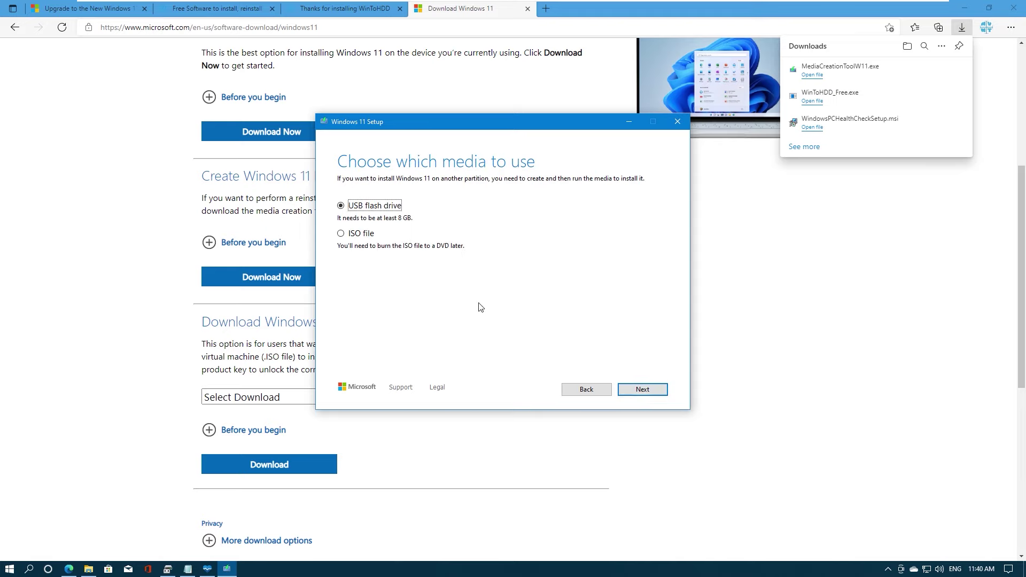
click(342, 236)
click(642, 390)
scroll(323, 238, down, 1)
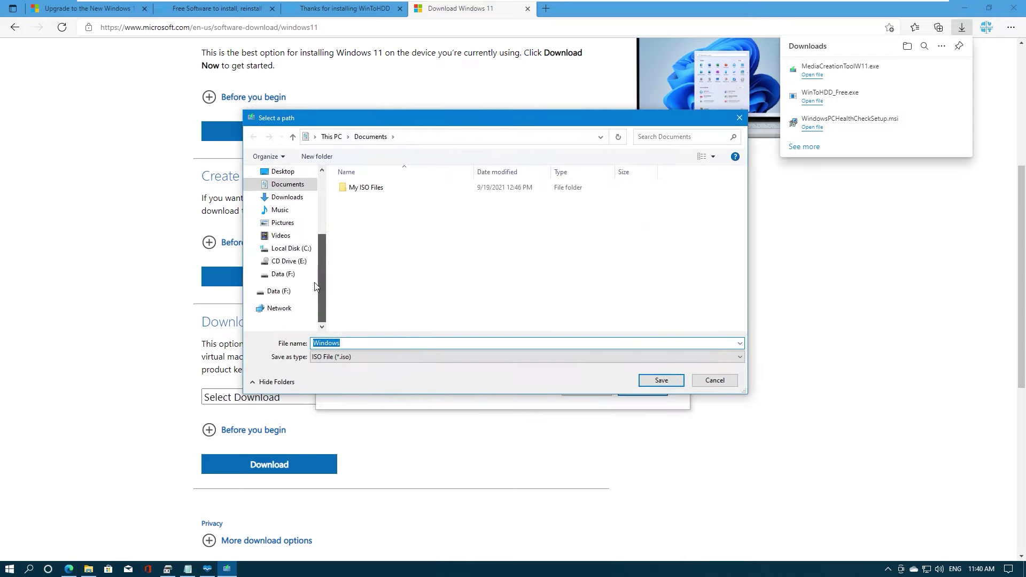
click(282, 275)
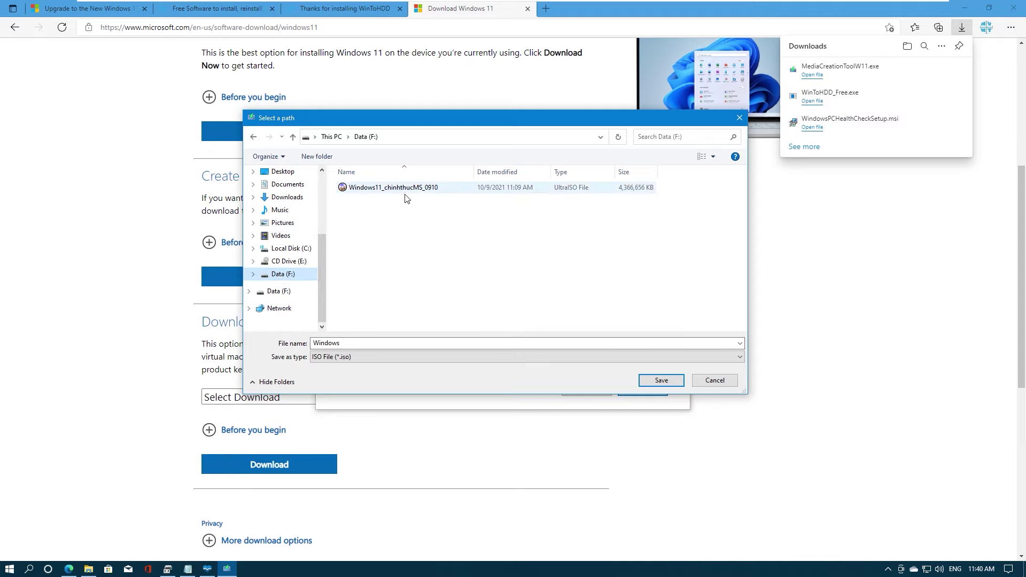
click(478, 343)
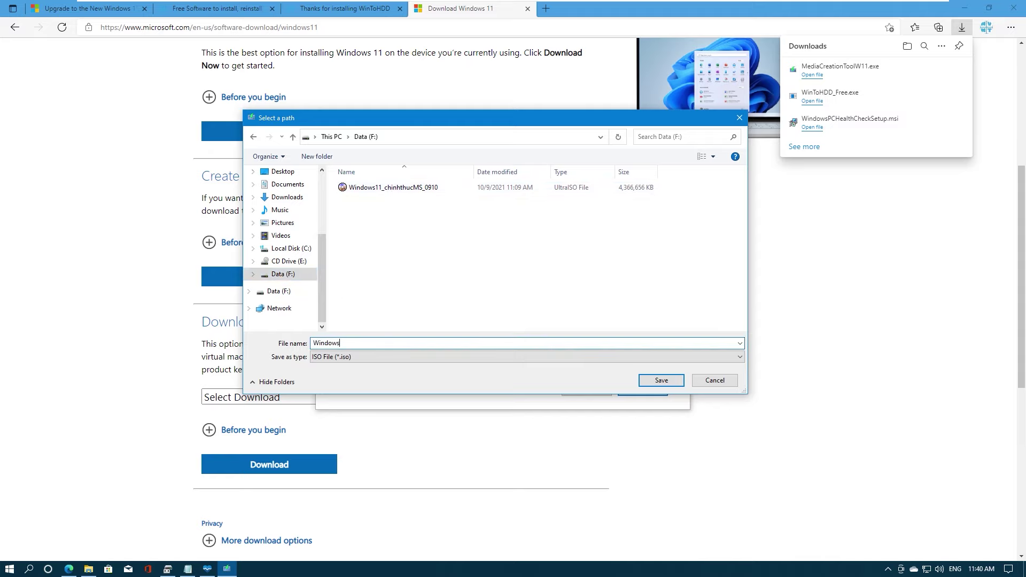
click(662, 381)
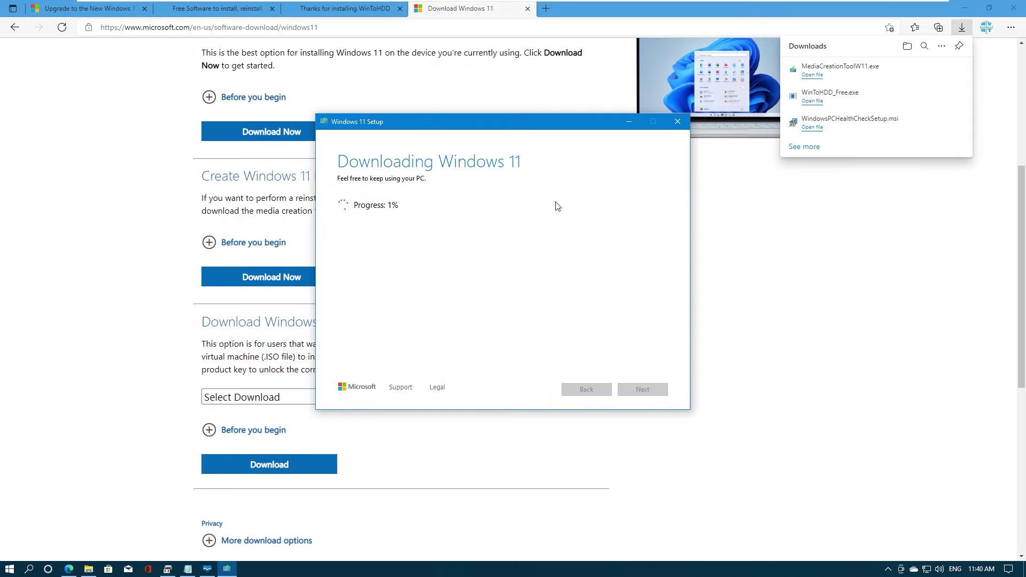
Select the Windows 11 disk image (ISO) edition and request its download.
scroll(107, 271, down, 3)
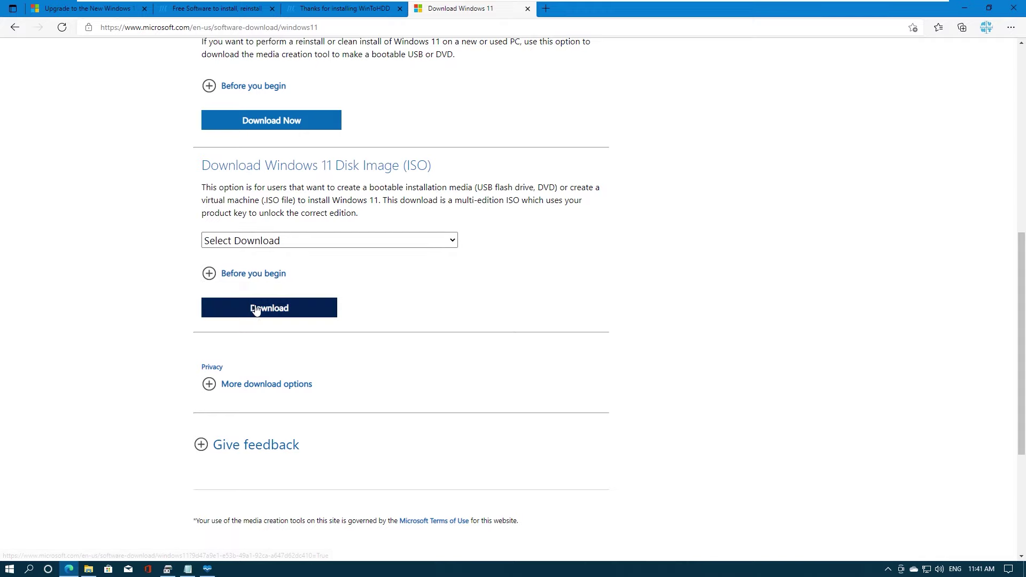
click(266, 243)
click(251, 273)
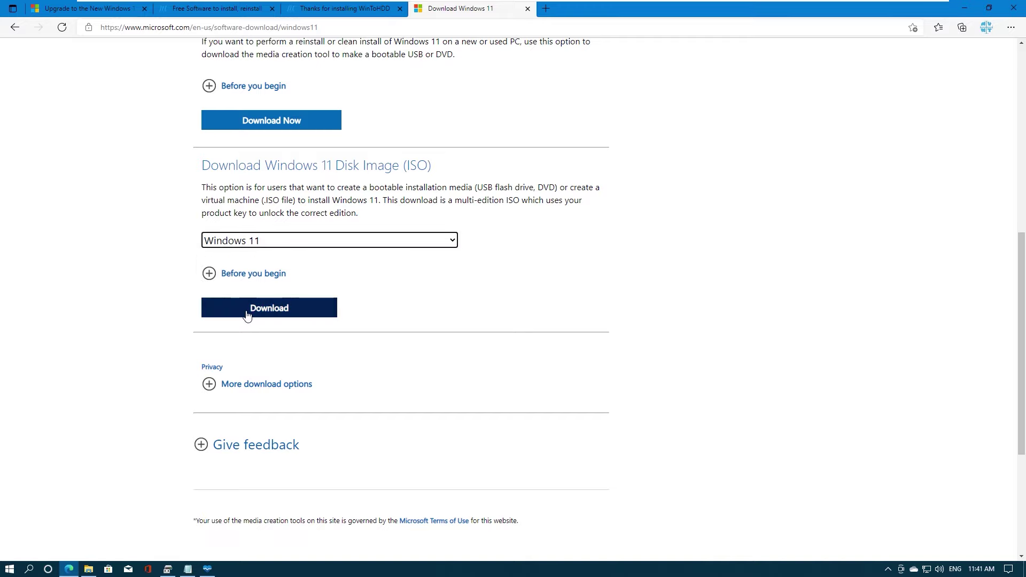
click(247, 315)
scroll(244, 314, down, 3)
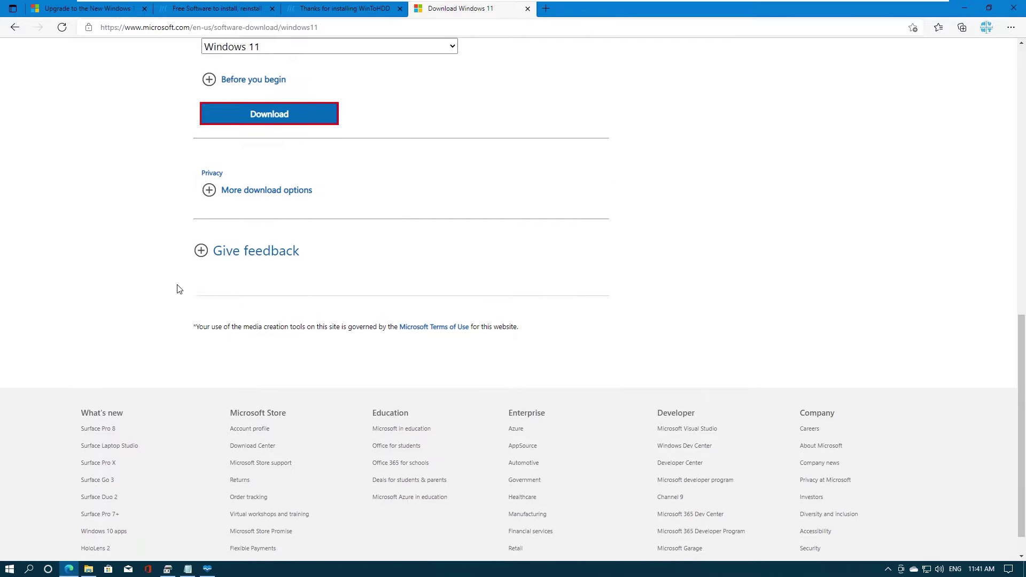
Choose English as the product language and confirm it to get download links.
click(253, 198)
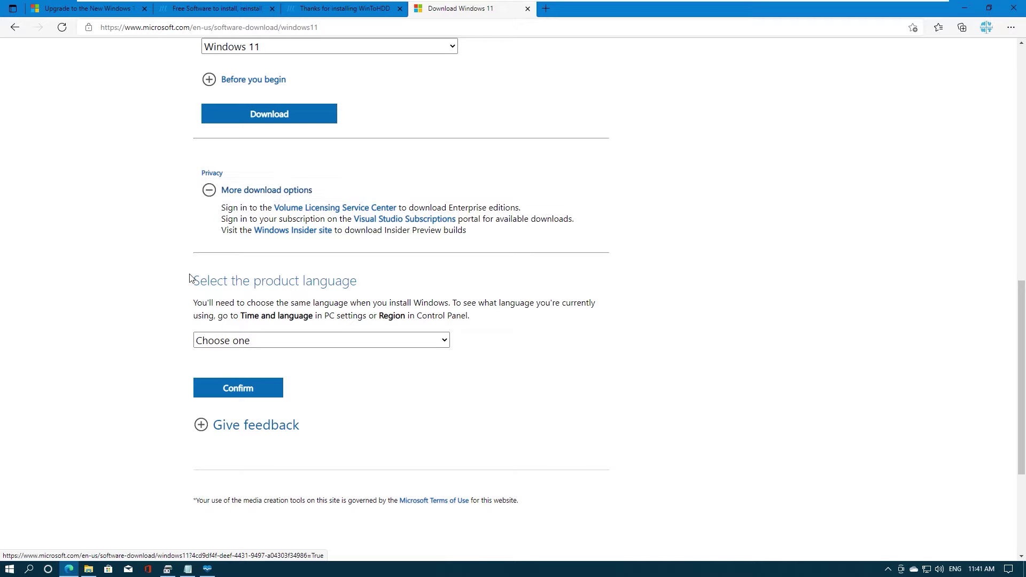
click(253, 342)
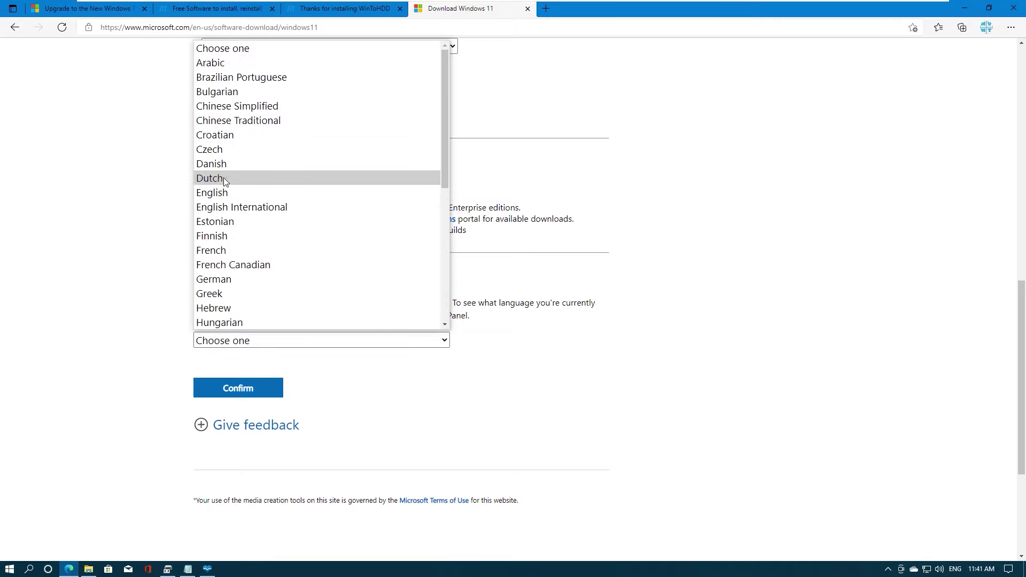
mouse_move(447, 139)
mouse_down()
mouse_move(424, 248)
mouse_move(444, 197)
mouse_move(446, 139)
mouse_up()
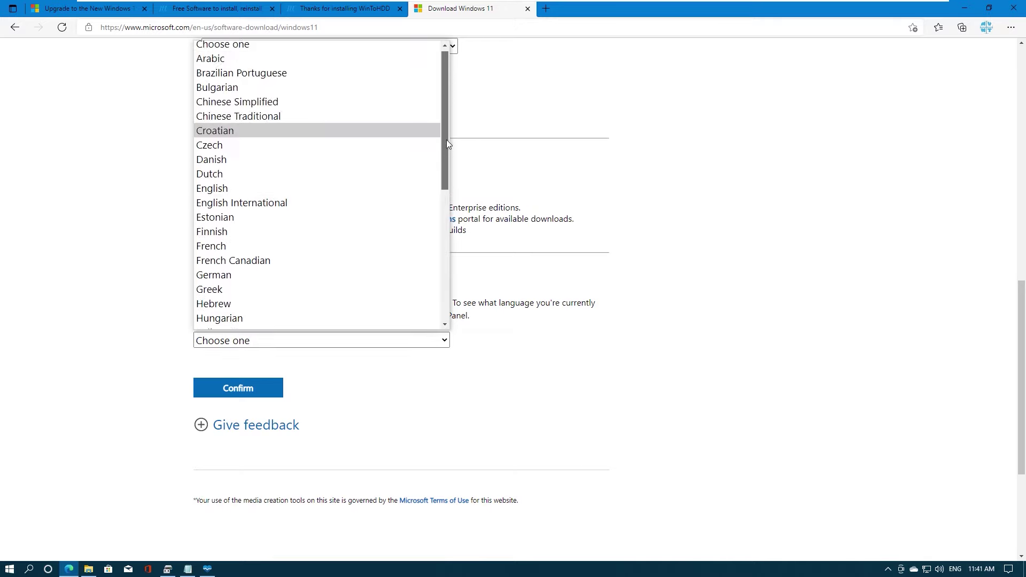
click(214, 190)
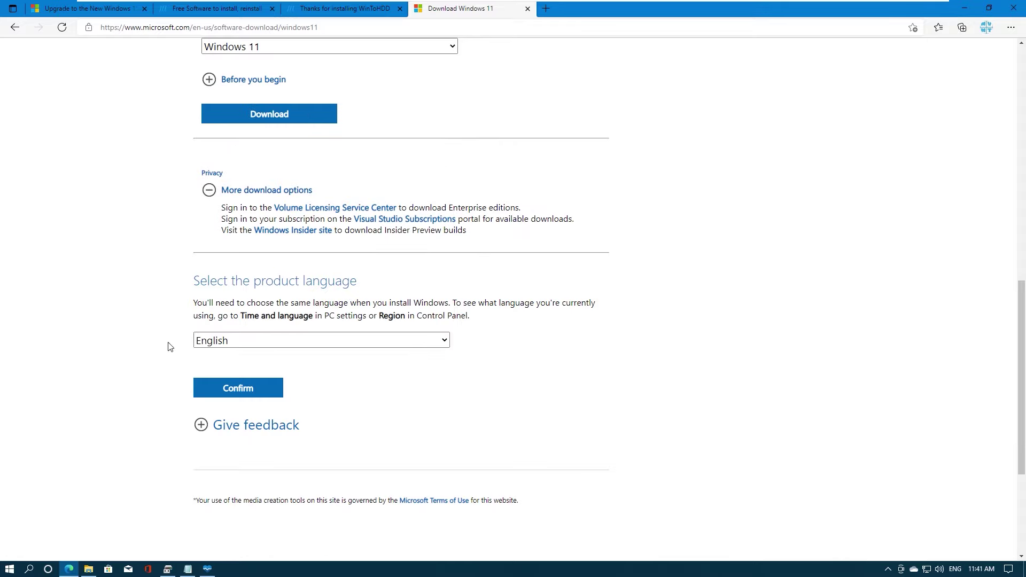
click(267, 390)
Start the 64-bit Win11_English_x64.iso download and close the Downloads list.
scroll(203, 251, up, 1)
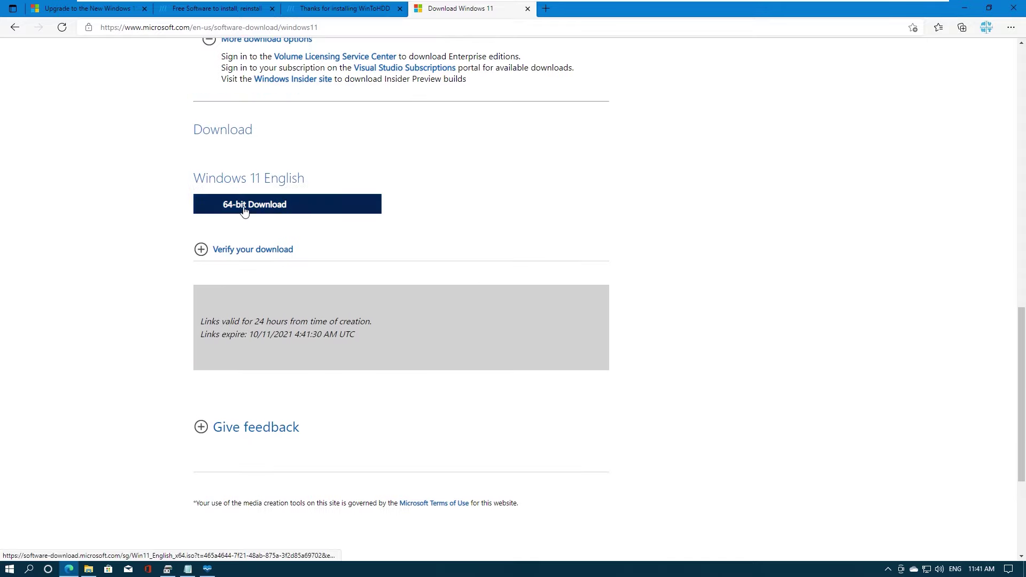
click(241, 209)
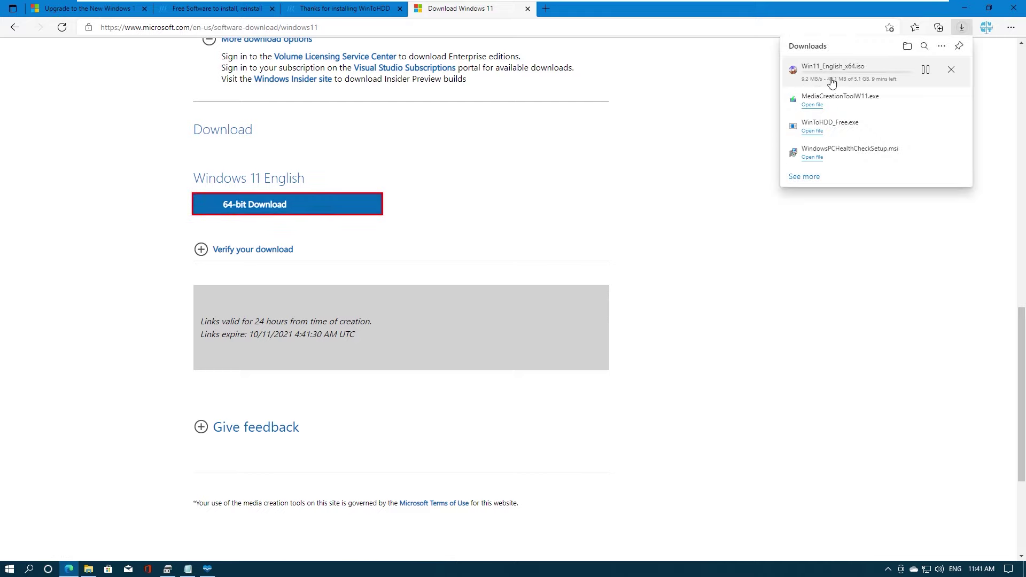
click(142, 449)
scroll(142, 448, up, 3)
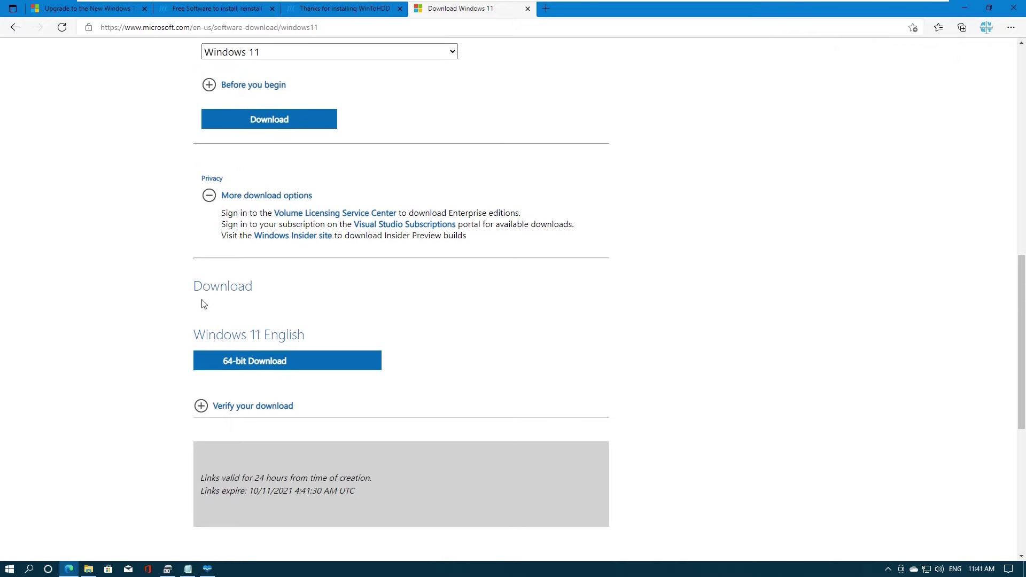
scroll(203, 301, up, 4)
scroll(202, 301, down, 5)
Check the Windows 11 ISO on Data (F:) in File Explorer, then launch Hasleo WinToHDD from the desktop.
click(92, 569)
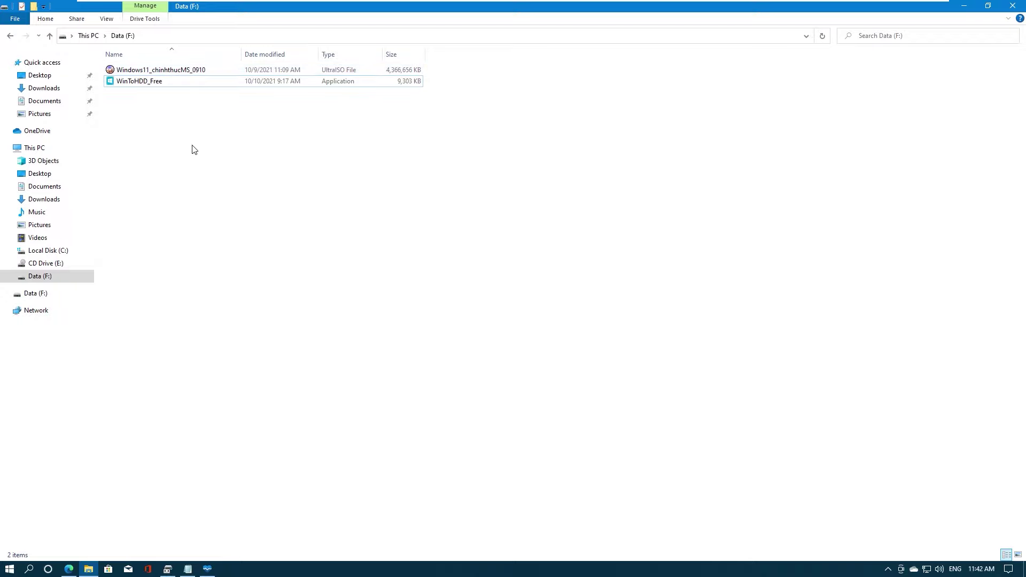
key(super+d)
double_click(19, 514)
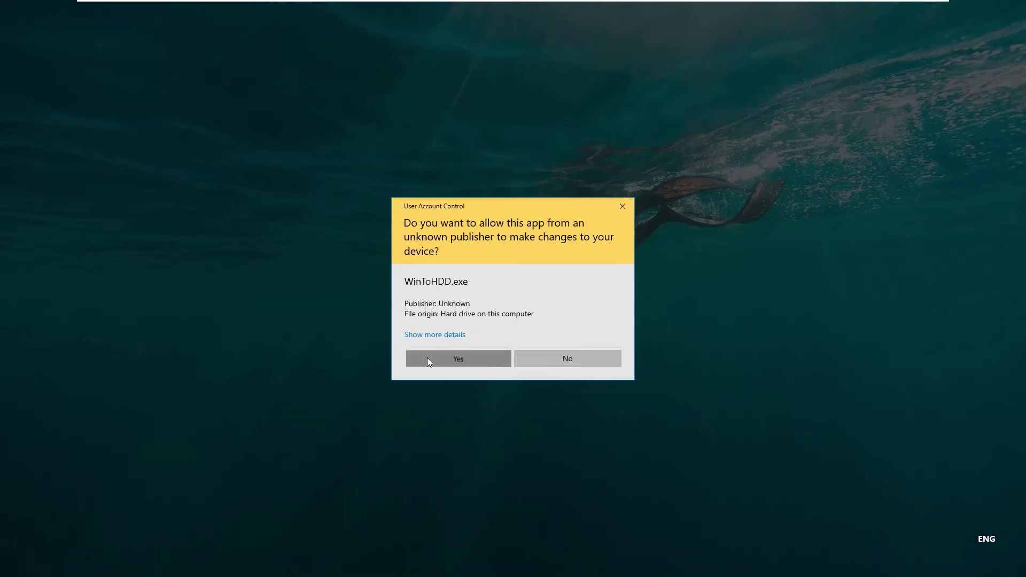
Launch WinToHDD with administrator rights, dismiss the update notice, and choose Reinstall Windows.
click(428, 357)
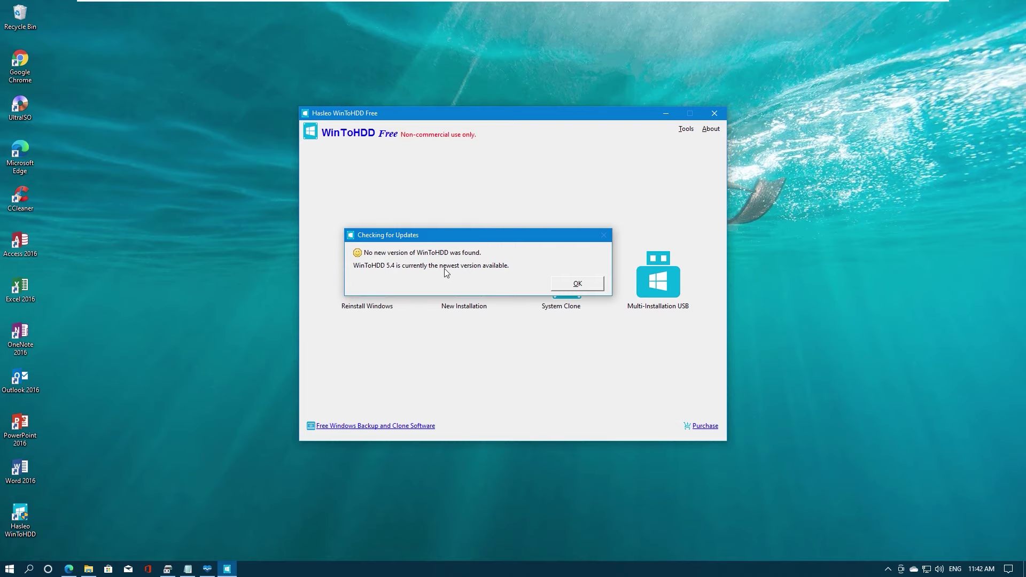
click(575, 288)
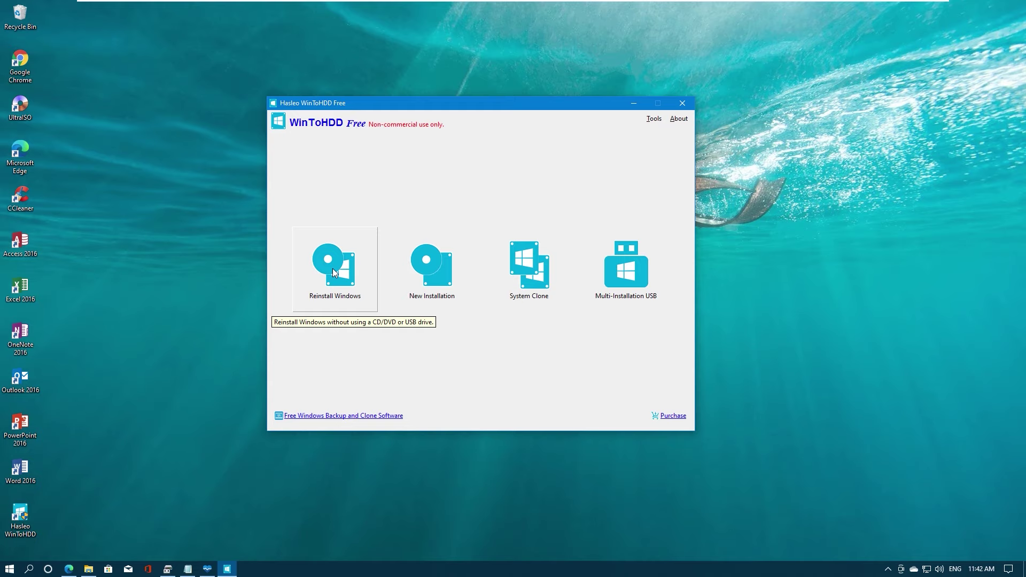
click(332, 272)
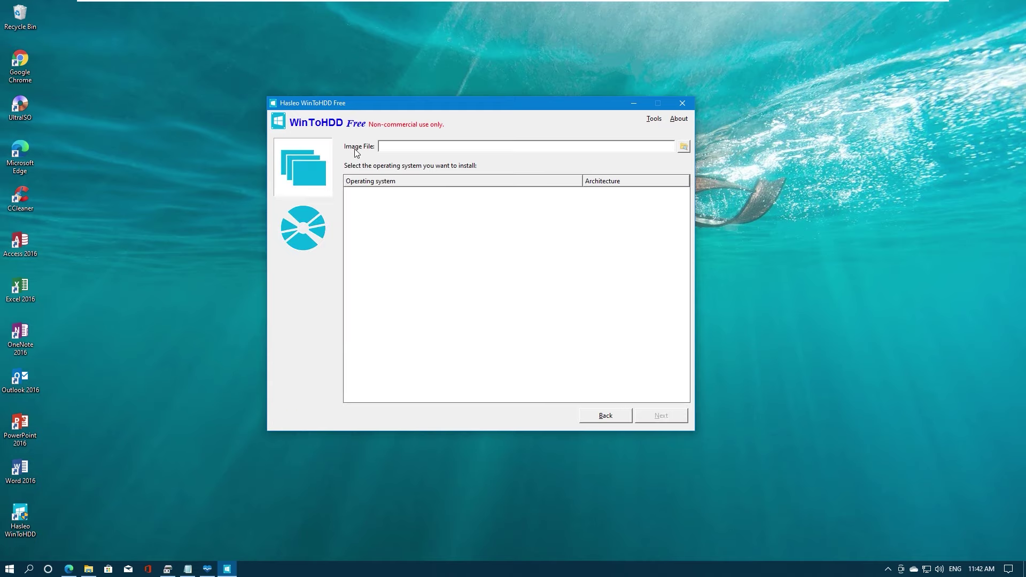
Load Win11_English_x64.iso from the Data (F:) drive as the image file.
click(684, 147)
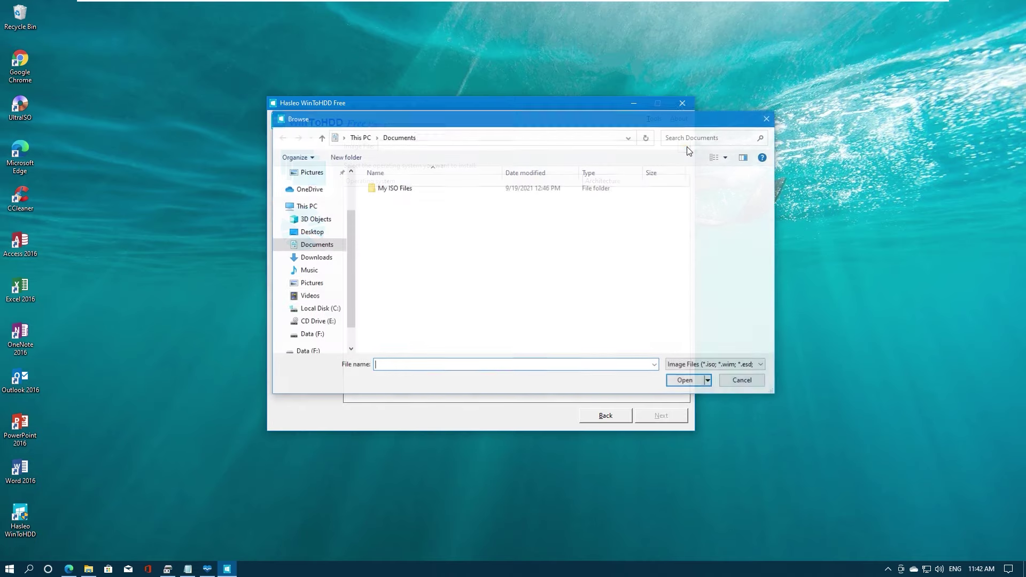
drag(508, 121, 424, 99)
click(225, 315)
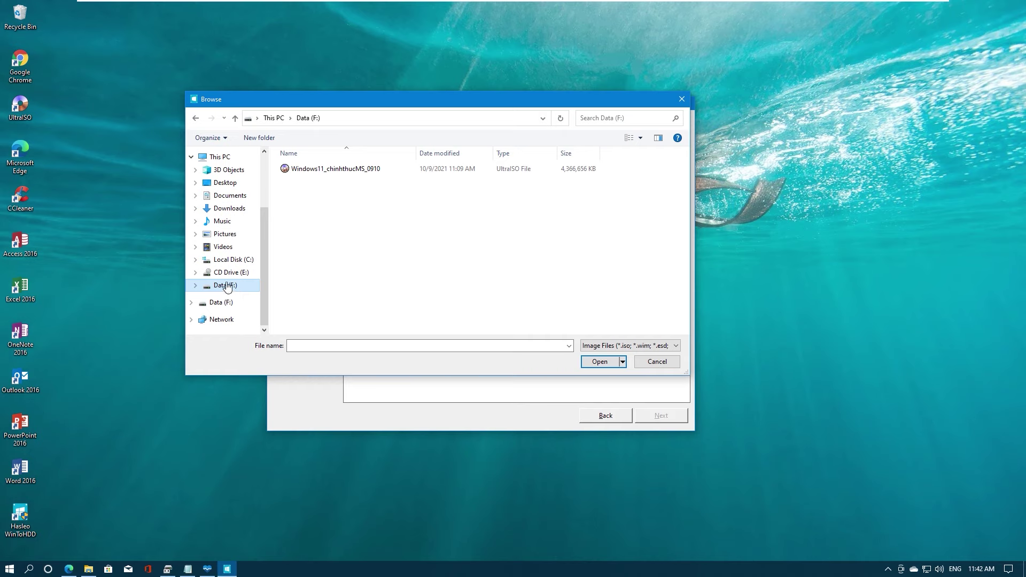
double_click(304, 170)
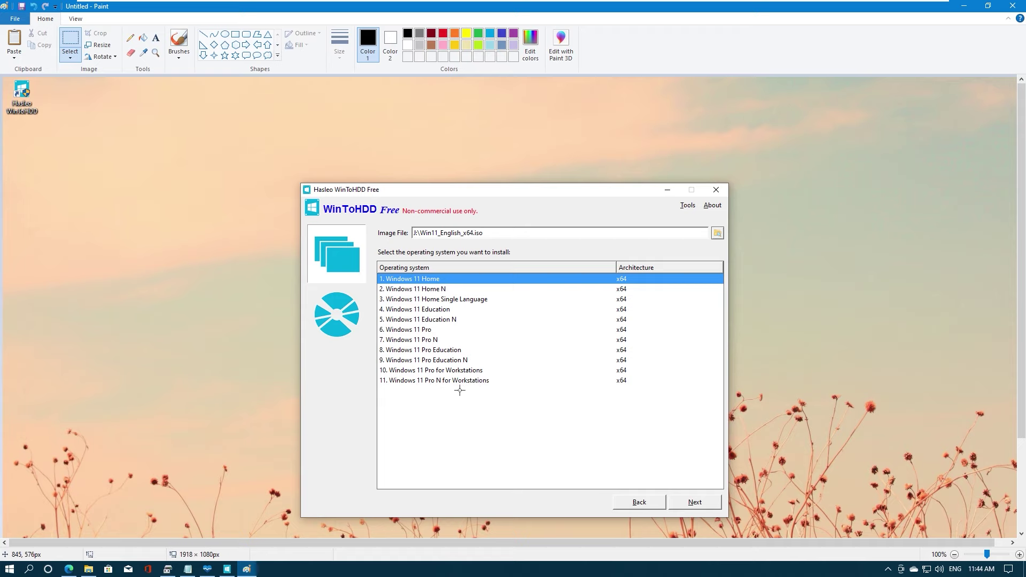
Select the '6. Windows 11 Pro' edition and continue to the destination disk step.
click(968, 11)
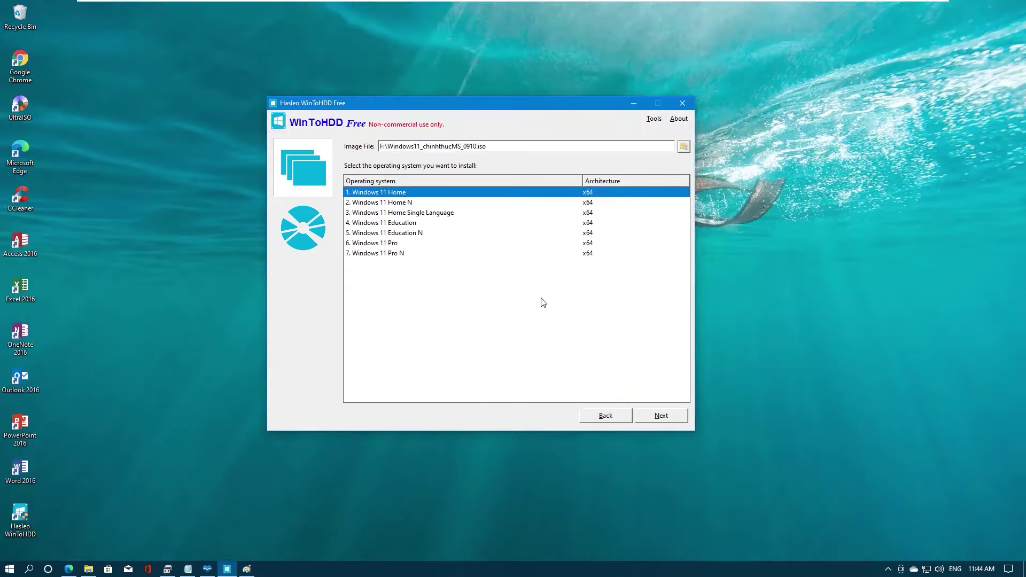
click(373, 243)
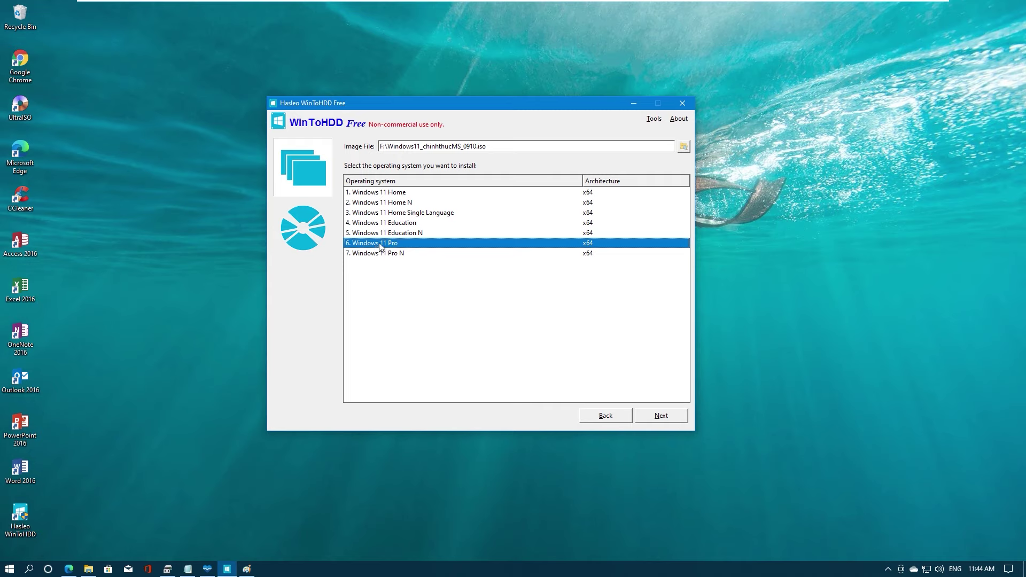
click(658, 420)
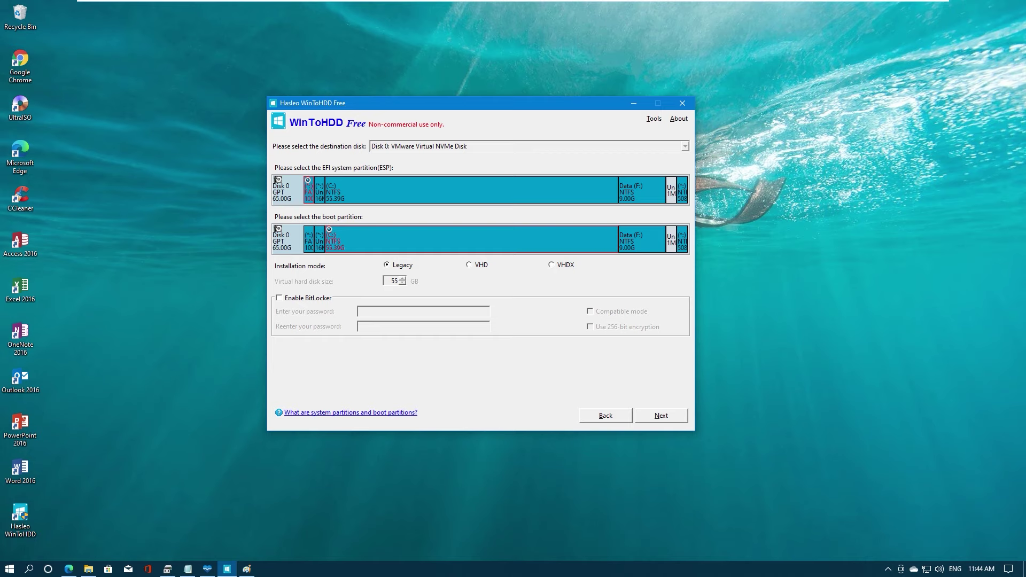
Check the BIOS mode in System Information, then keep the suggested EFI and boot partitions.
click(29, 568)
text(sys)
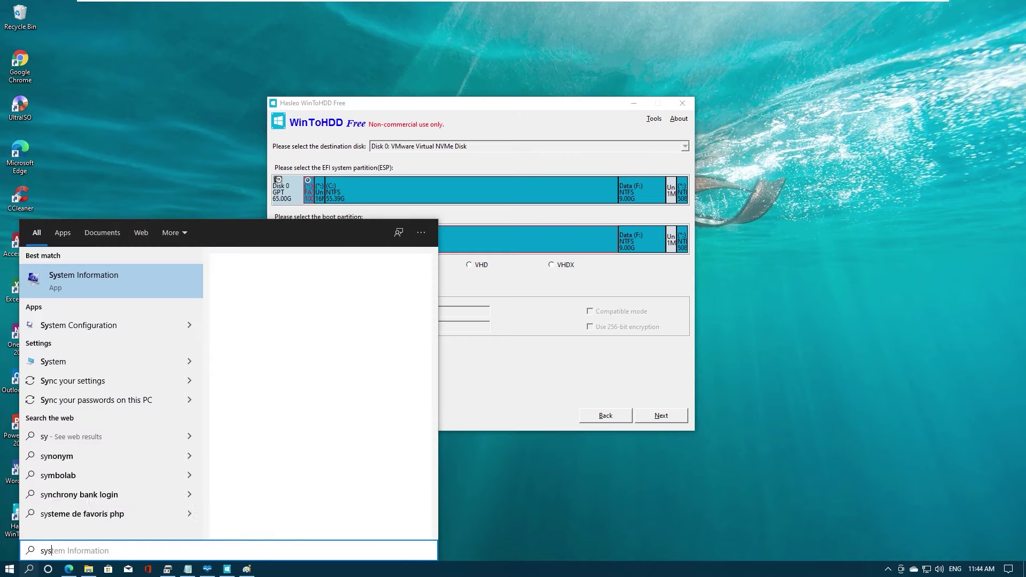
click(68, 278)
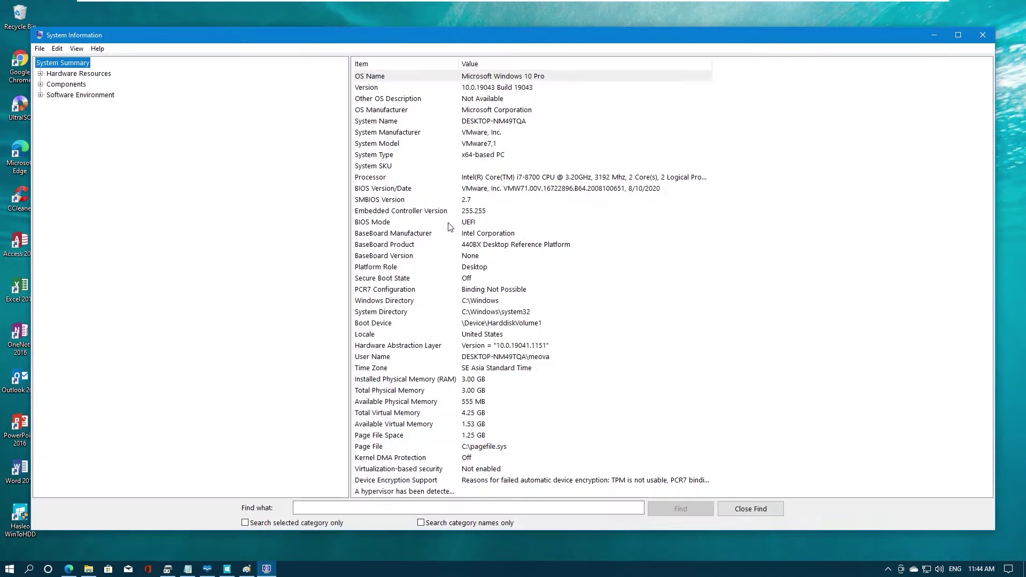
click(933, 34)
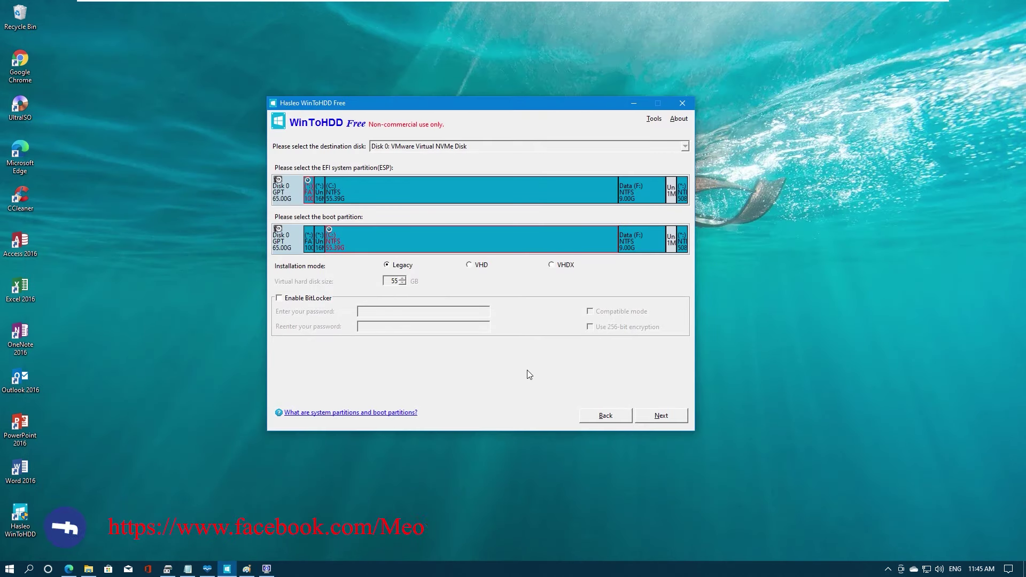
click(661, 416)
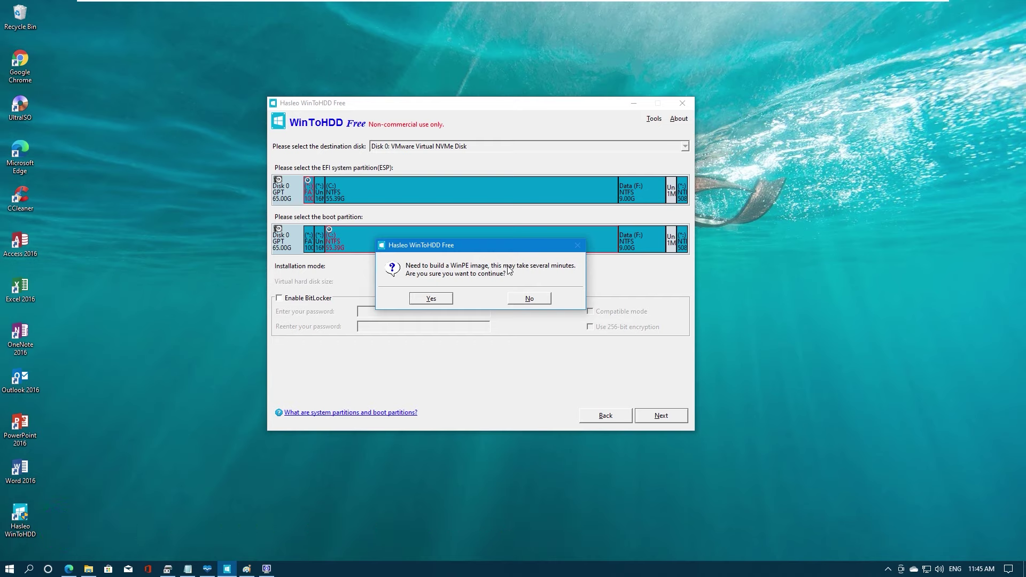
Approve building the WinPE image, erasing the selected partitions, and rebooting the PC.
click(431, 299)
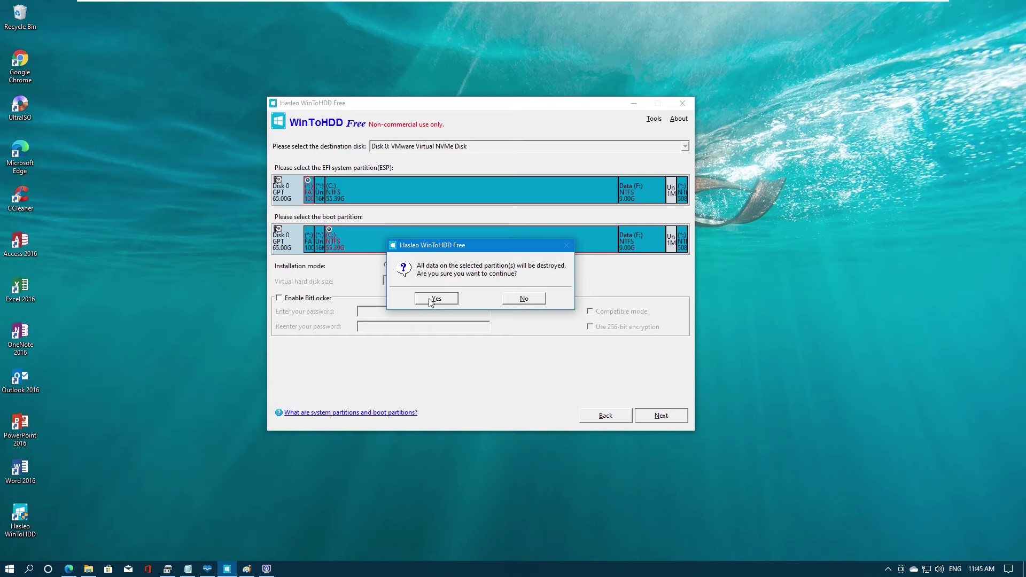
click(434, 300)
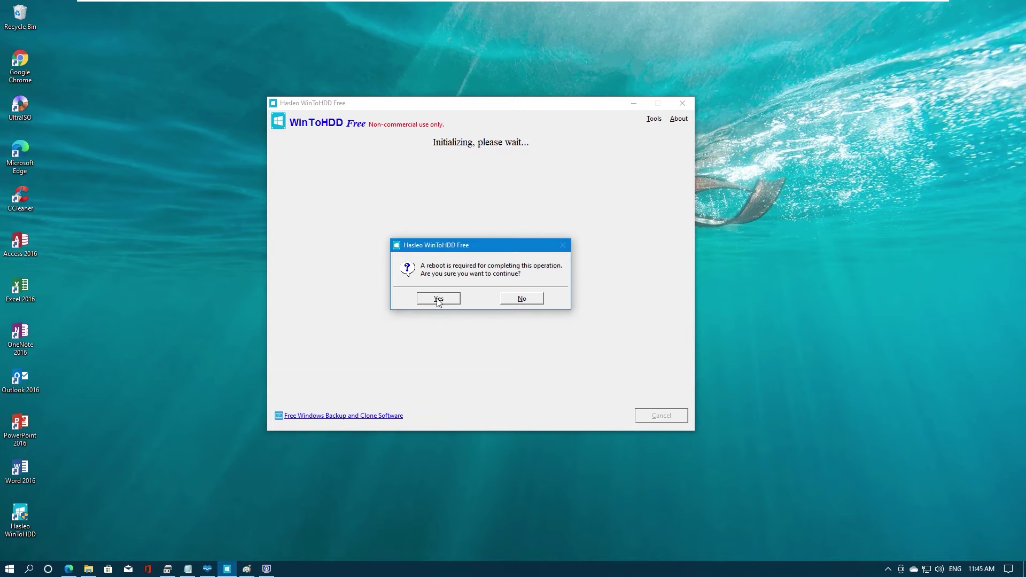
click(438, 299)
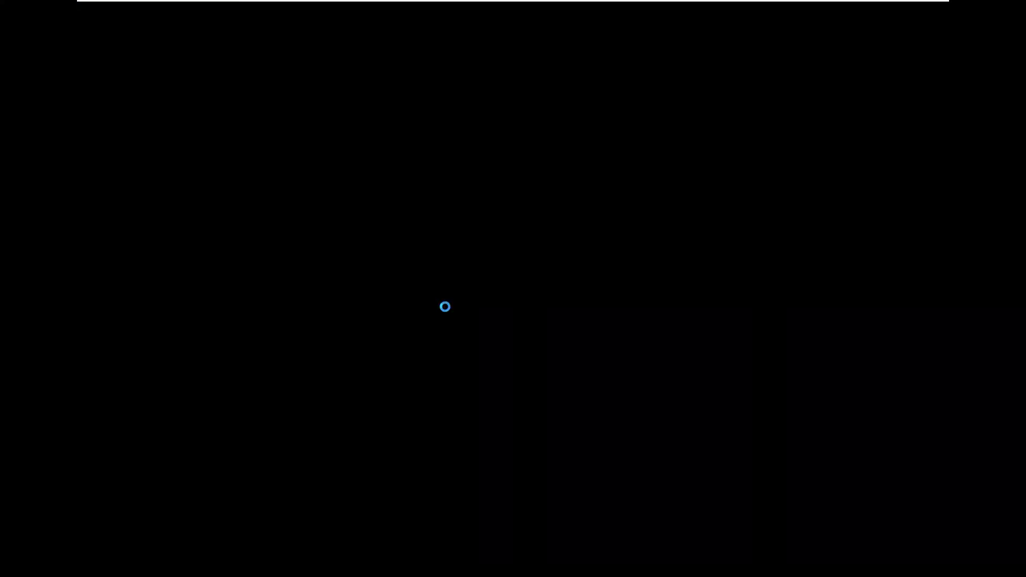
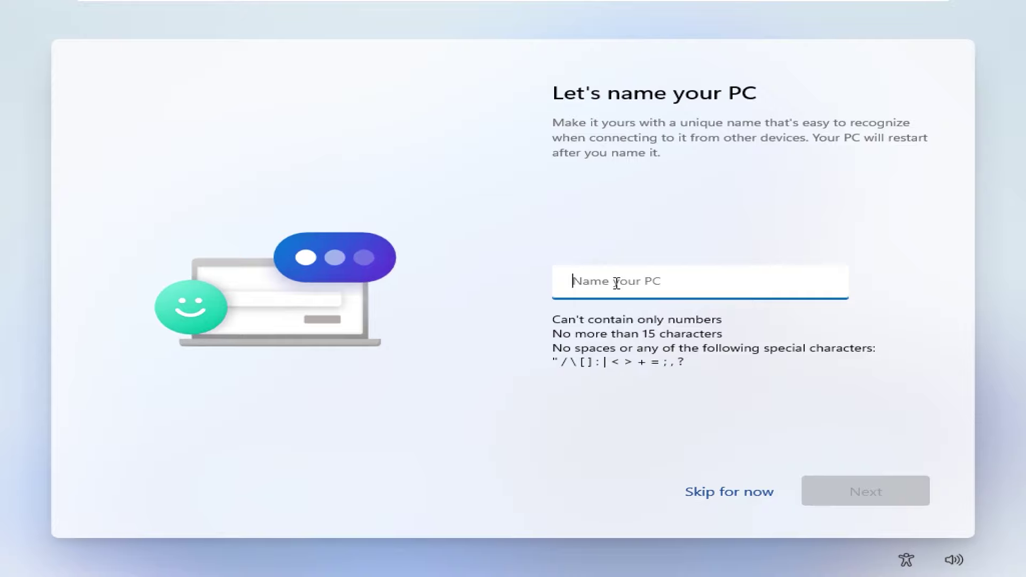
Enter the PC name, choose personal use, and sign in with the Microsoft account.
text(o)
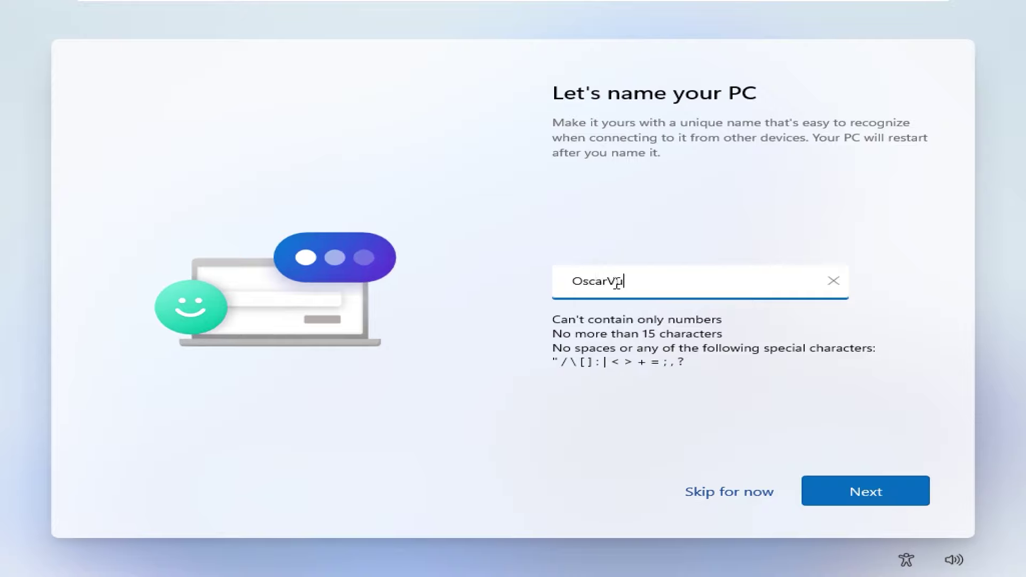
click(846, 489)
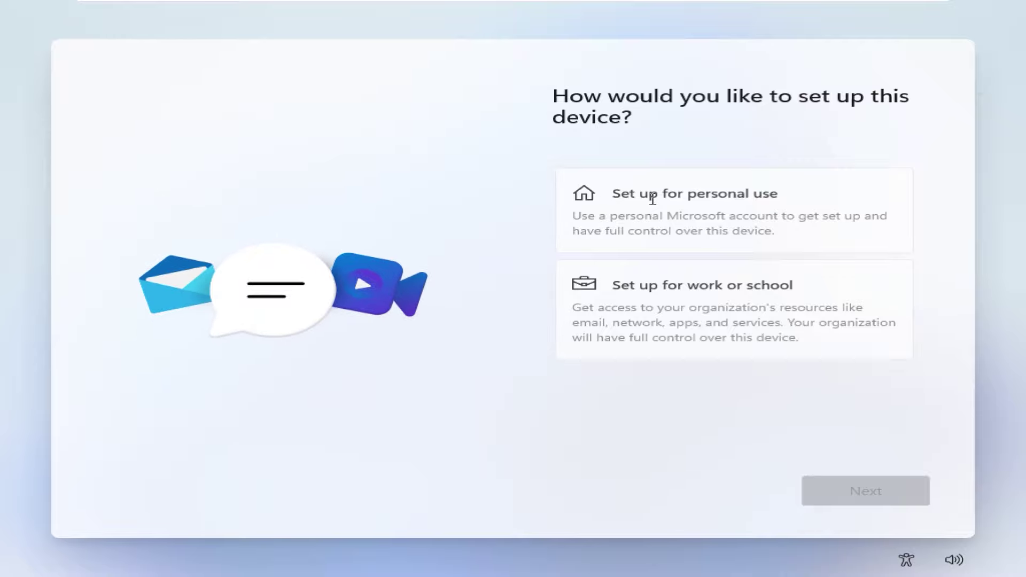
click(646, 196)
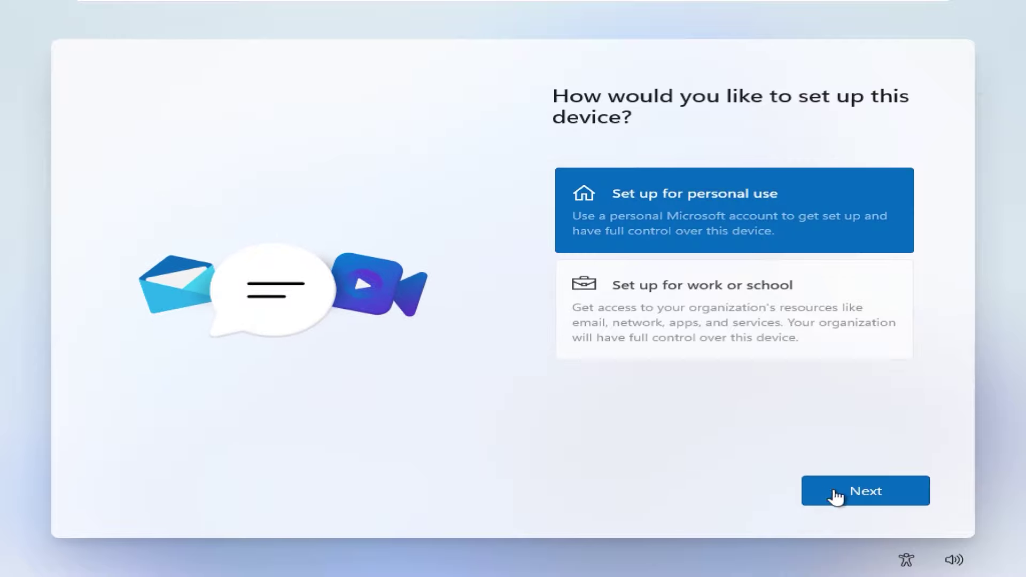
click(854, 494)
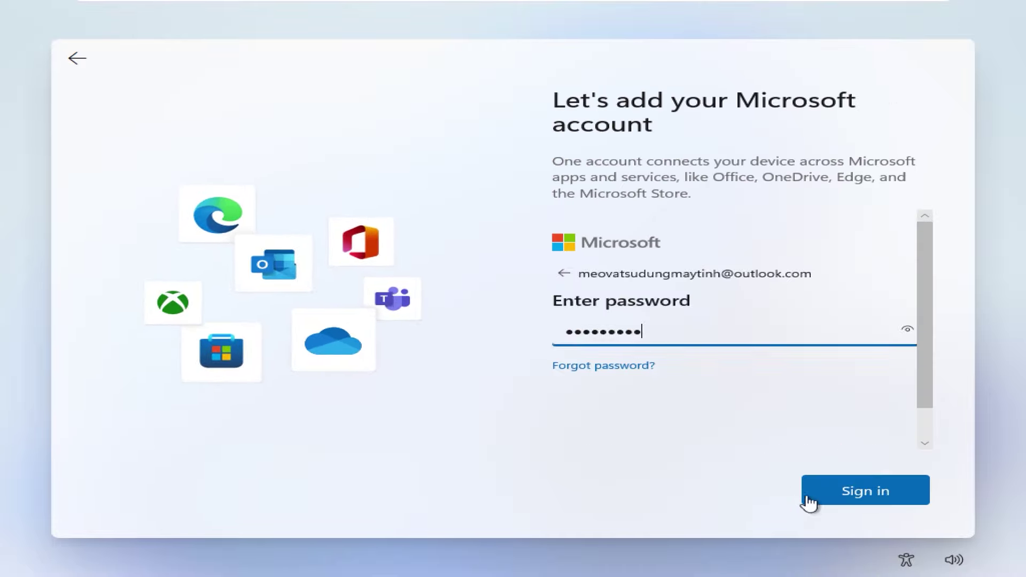
click(807, 489)
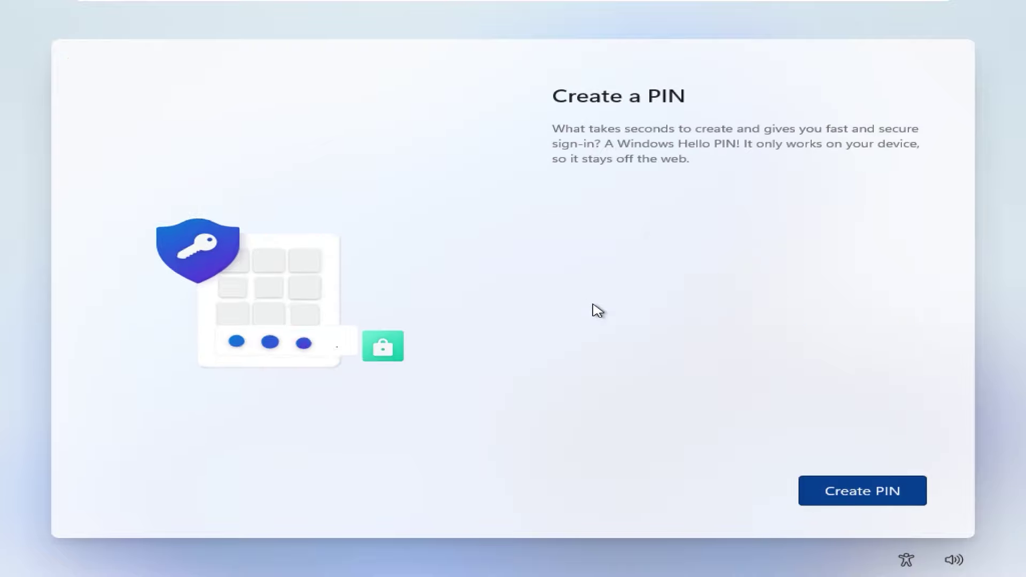
Create and confirm a six-digit Windows Hello PIN.
click(829, 495)
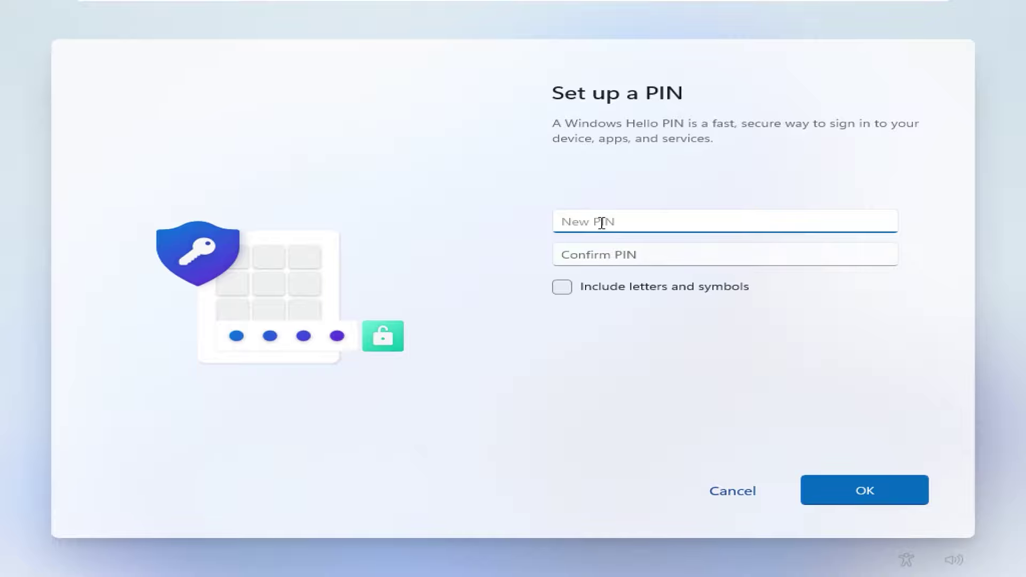
click(628, 252)
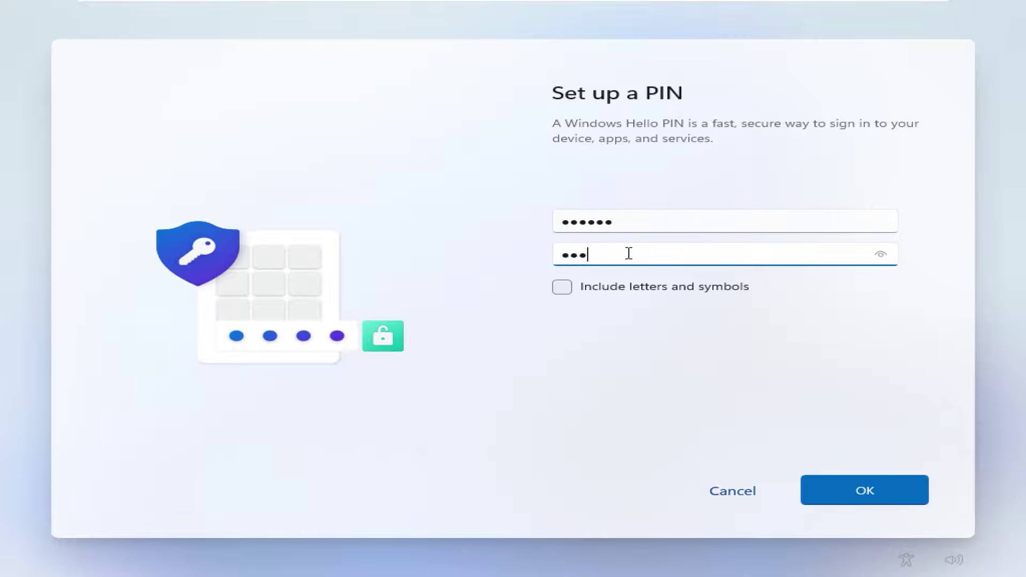
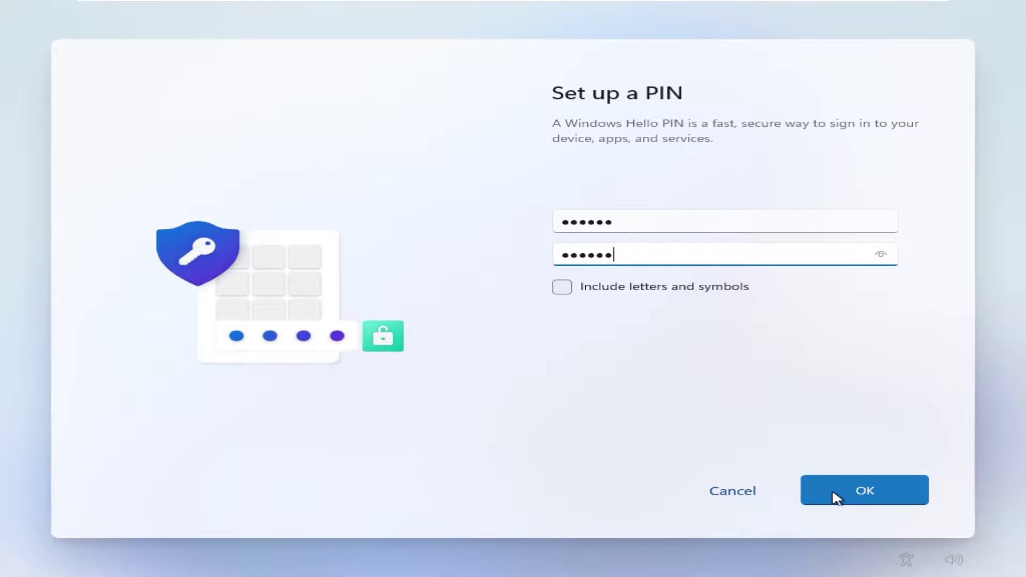
click(836, 494)
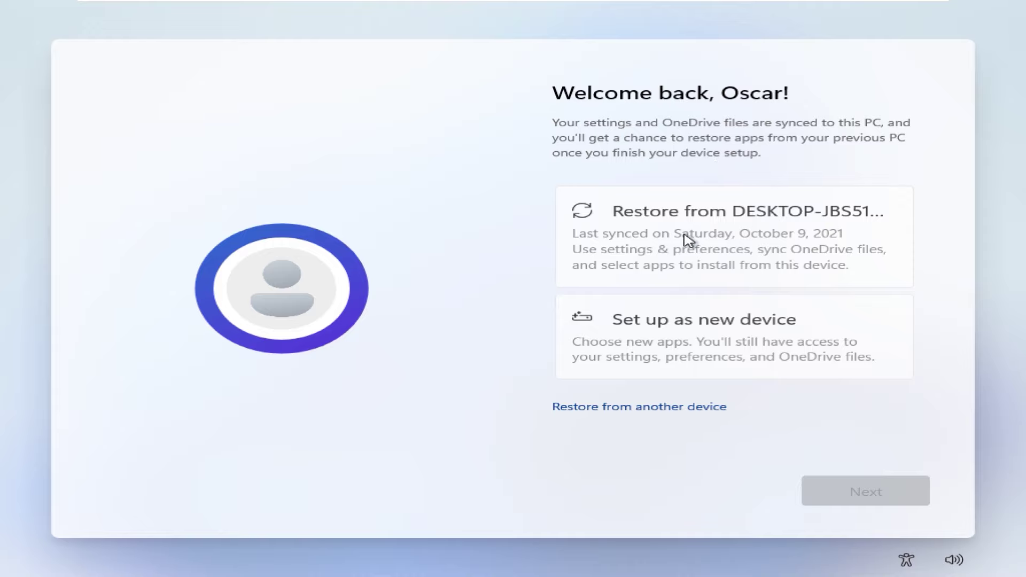
Set up as a new device and accept the default privacy settings.
click(674, 324)
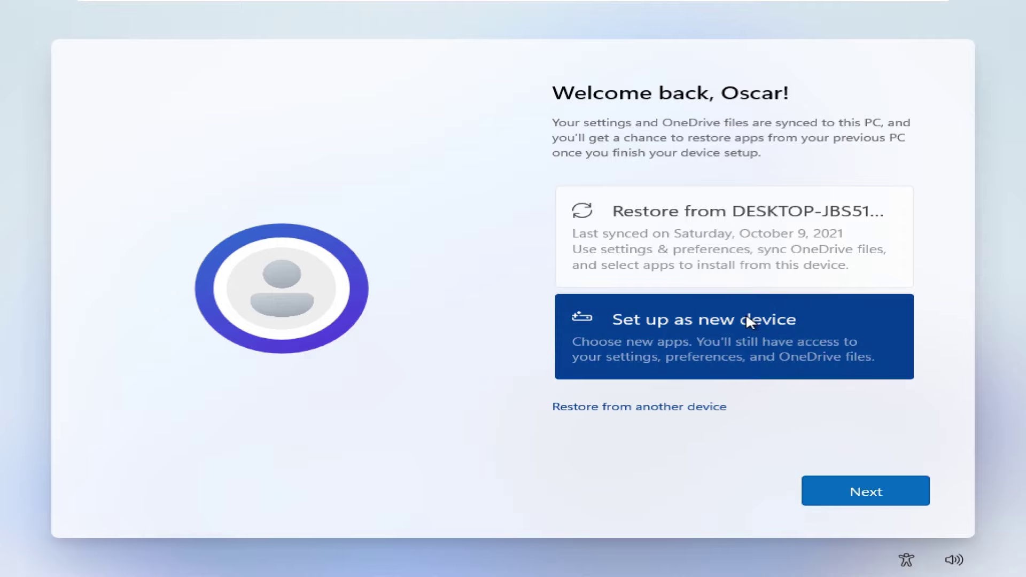
click(844, 507)
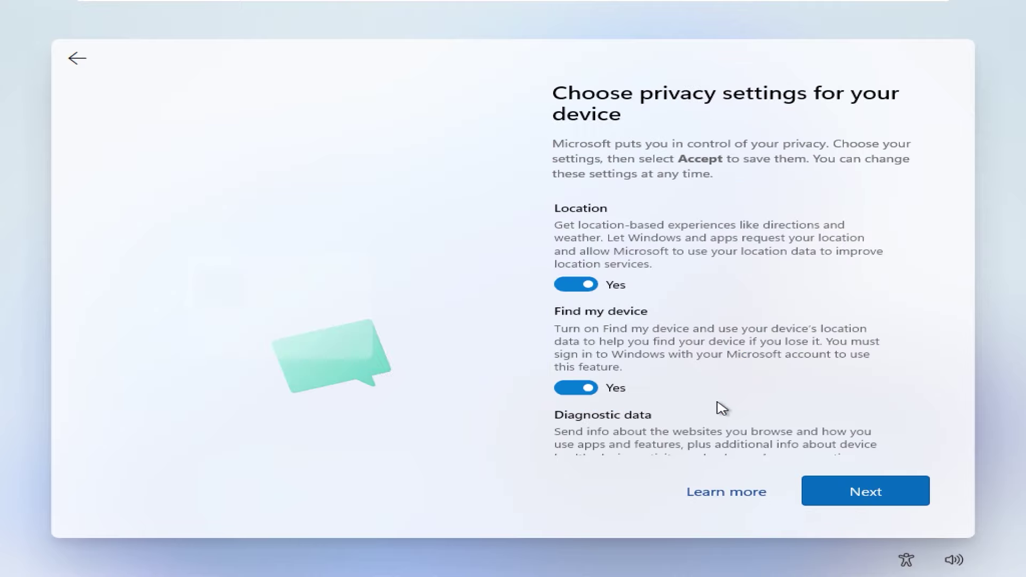
click(852, 490)
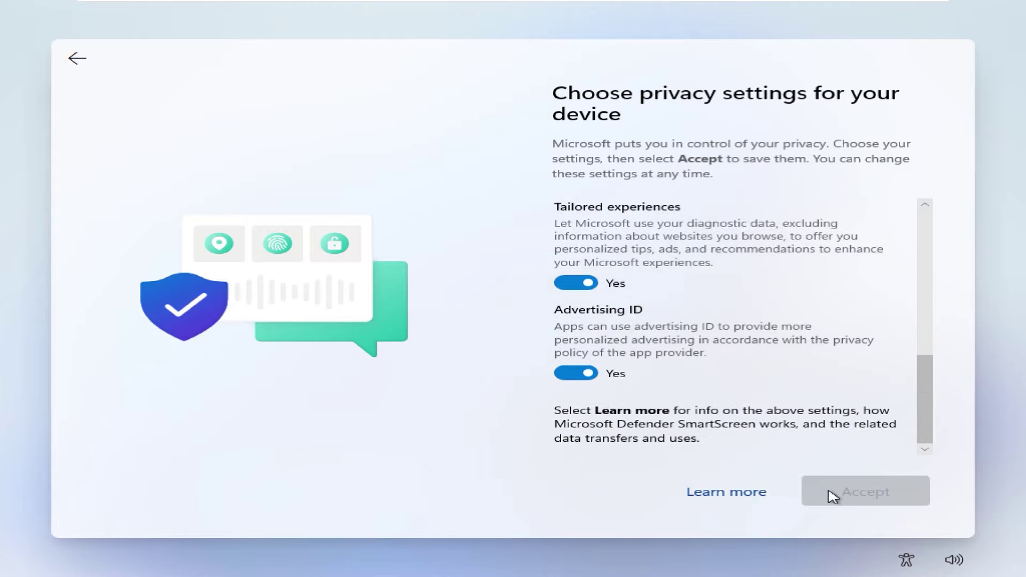
click(834, 496)
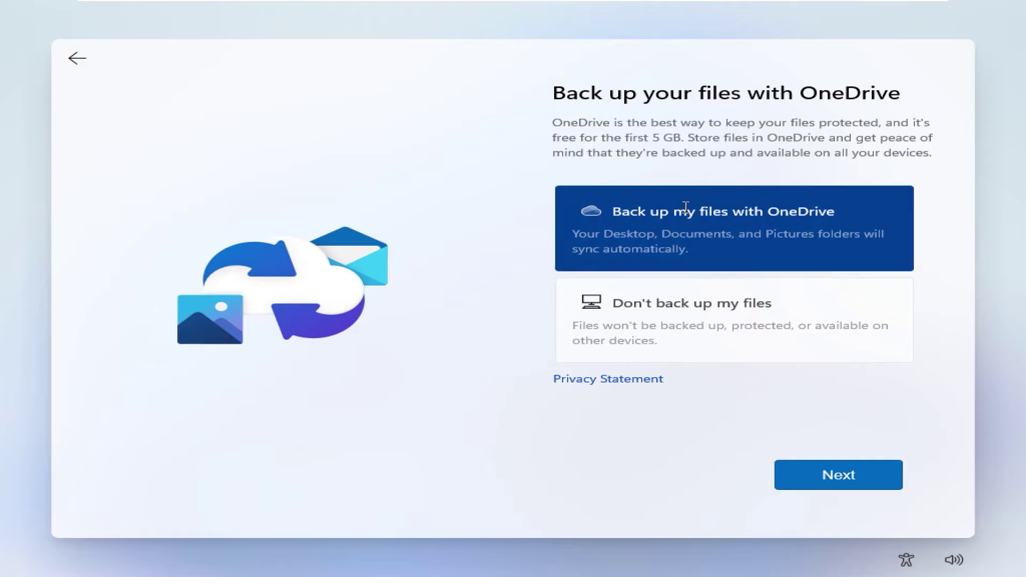
Skip OneDrive file backup and decline the Microsoft 365 trial to reach the desktop.
click(684, 319)
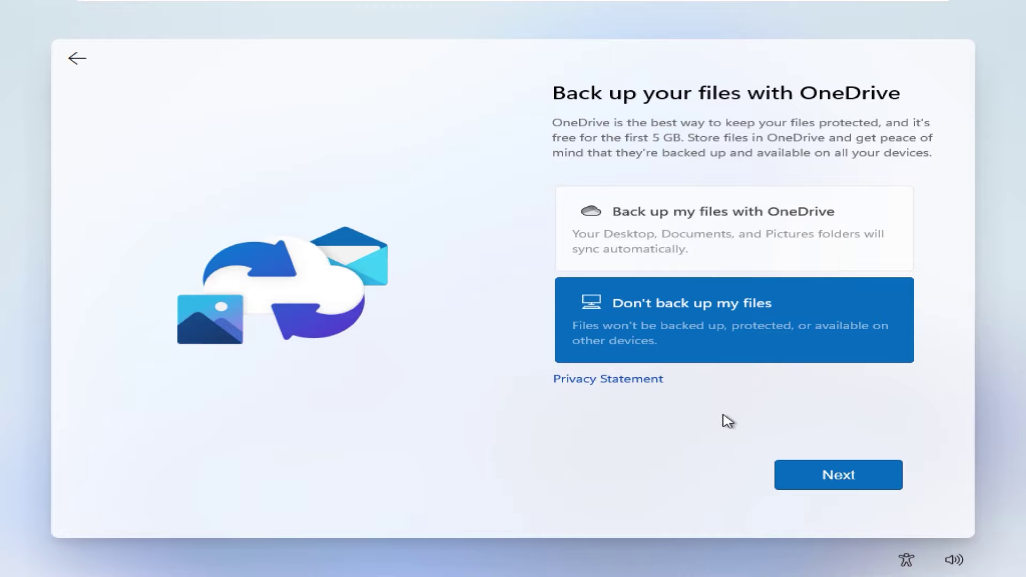
click(796, 483)
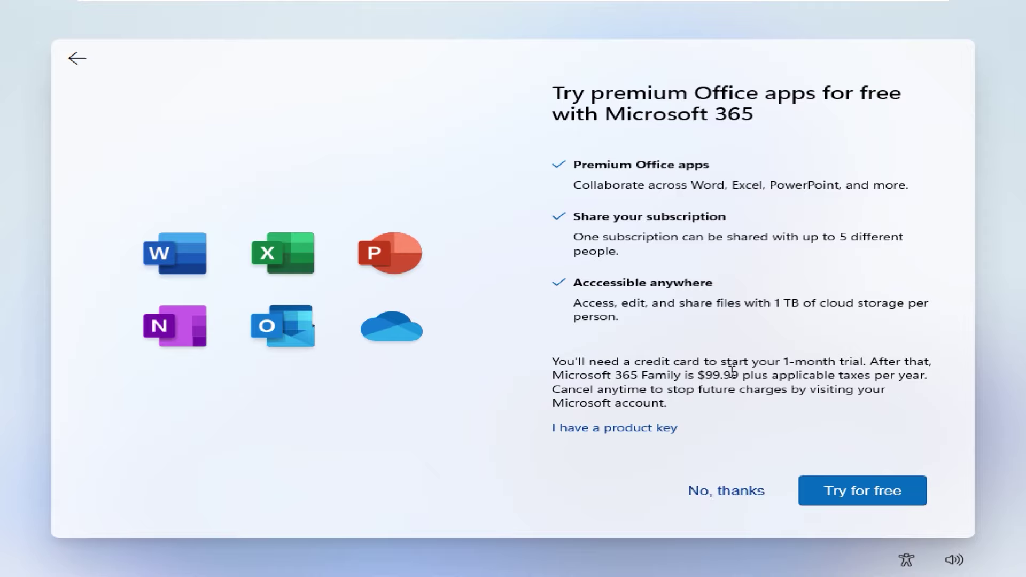
click(728, 491)
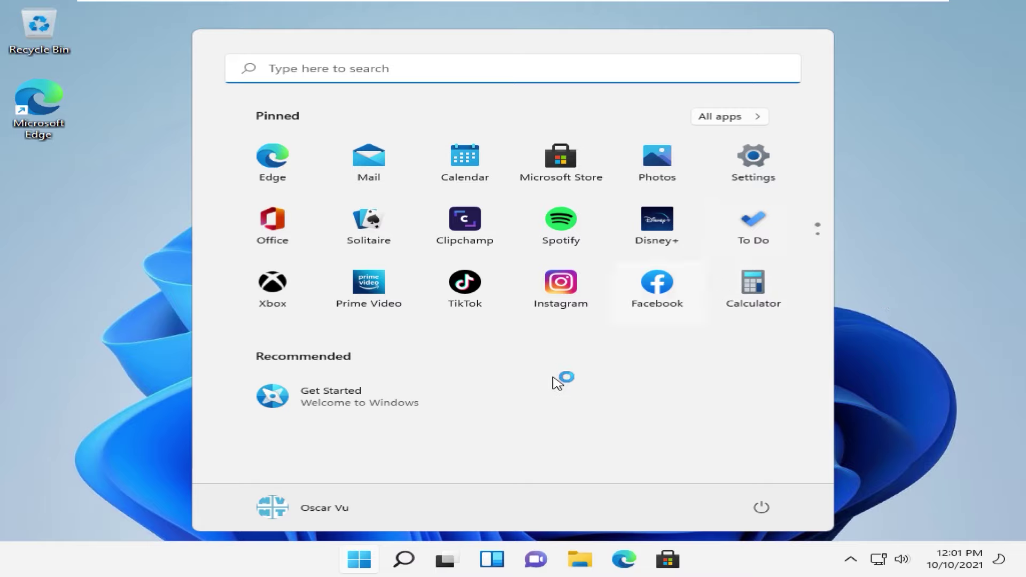
Review the System Summary in System Information, found by searching 'sys', then minimize it.
click(403, 559)
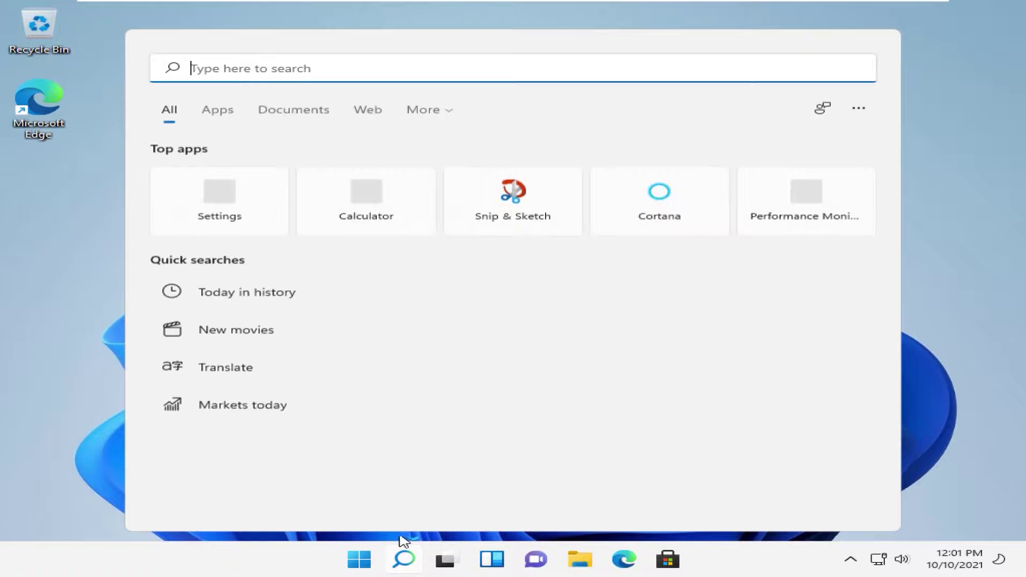
text(sys)
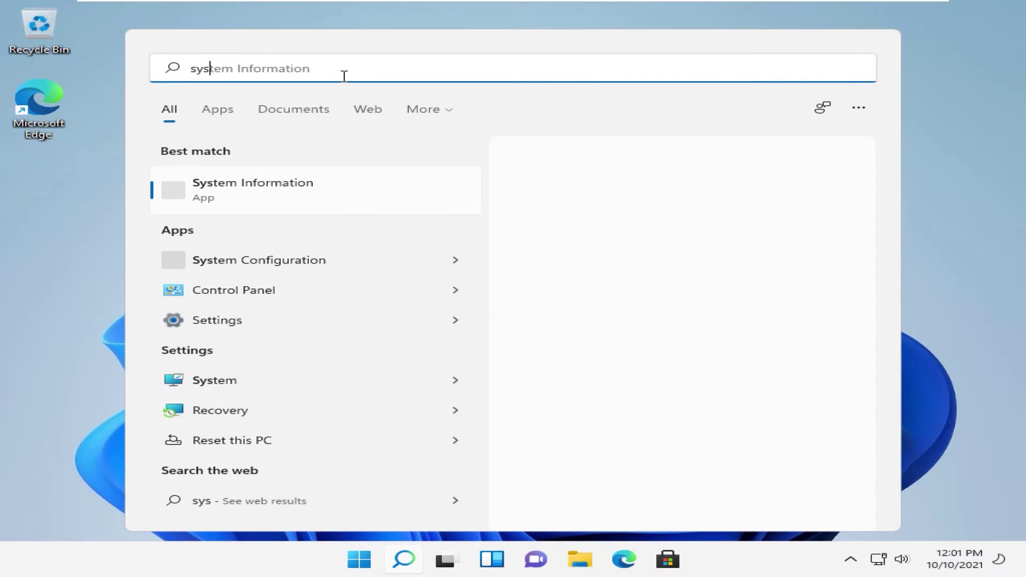
click(228, 189)
scroll(410, 262, down, 3)
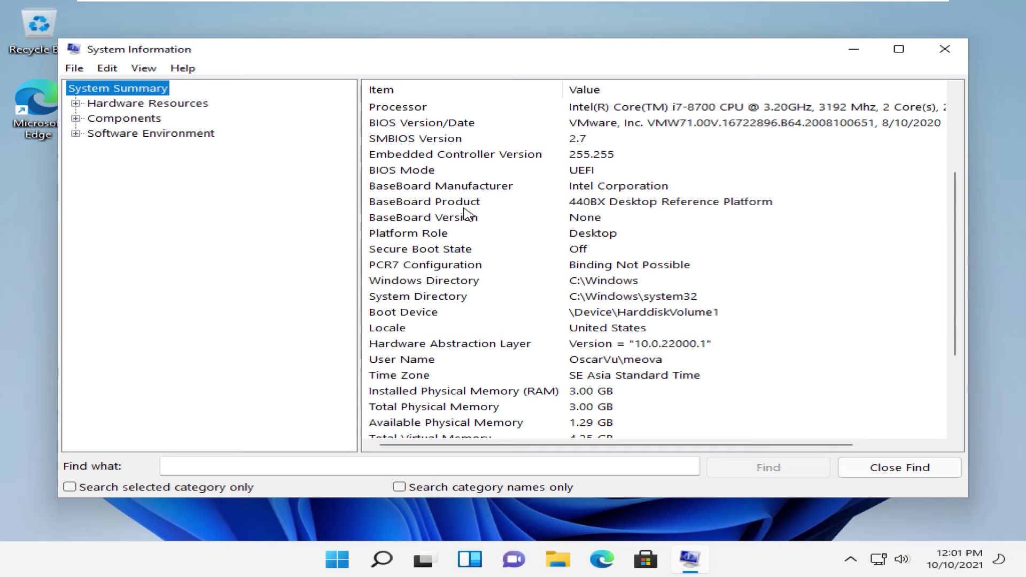
scroll(479, 217, up, 3)
scroll(480, 216, down, 2)
scroll(480, 217, down, 3)
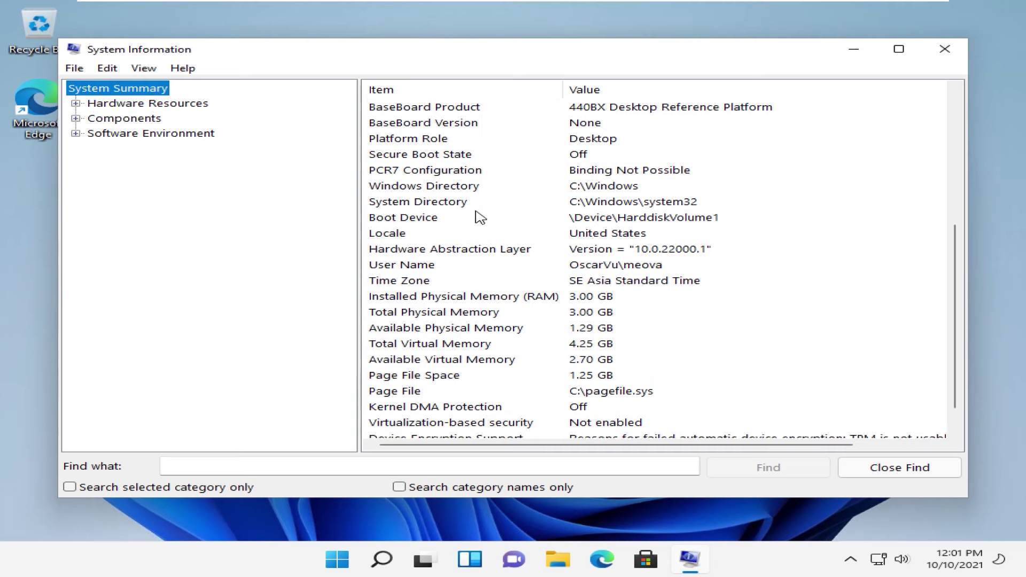
click(854, 53)
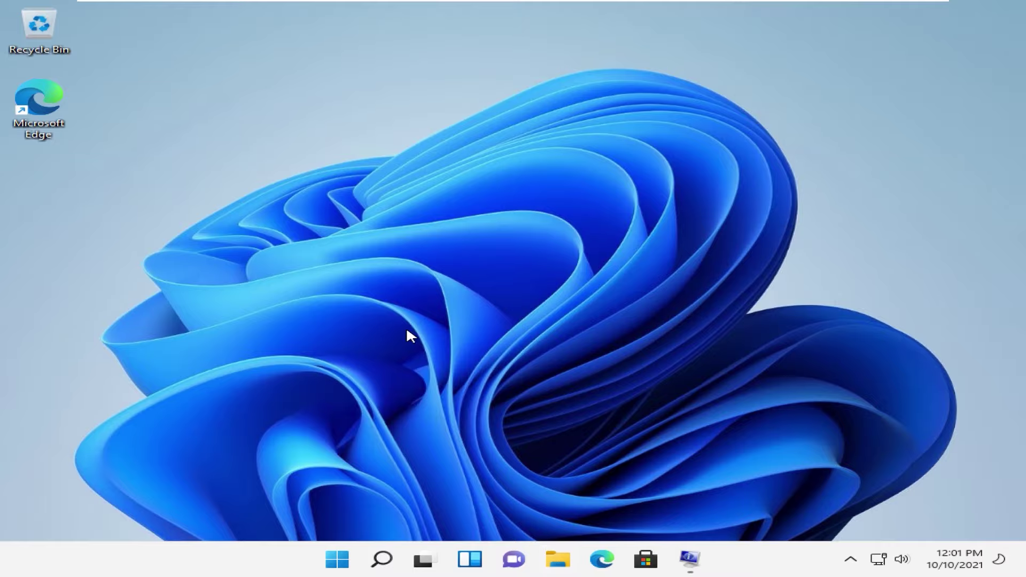
Show This PC maximized in File Explorer, then open the Activation page in Settings.
key(super+e)
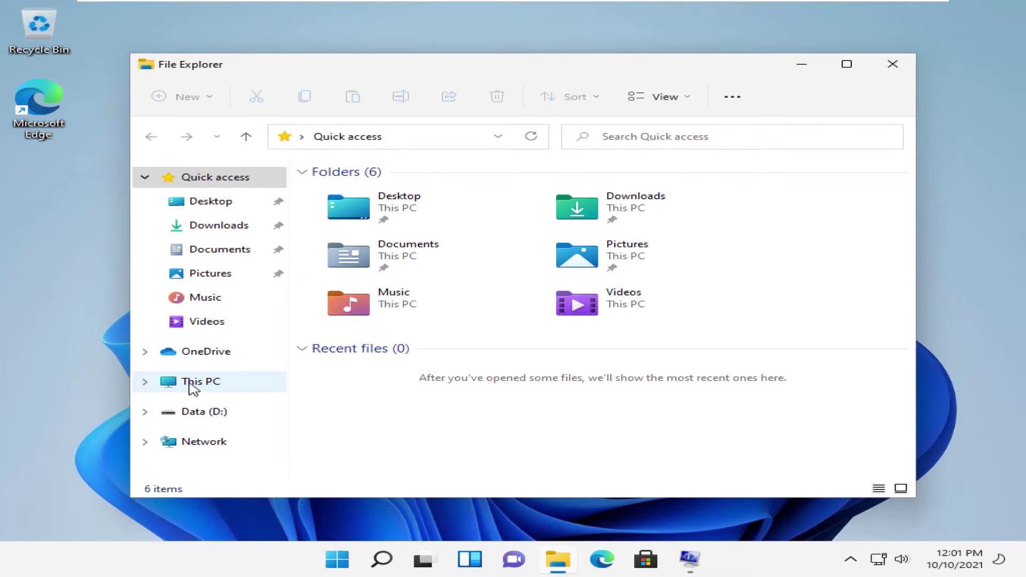
click(190, 383)
click(847, 64)
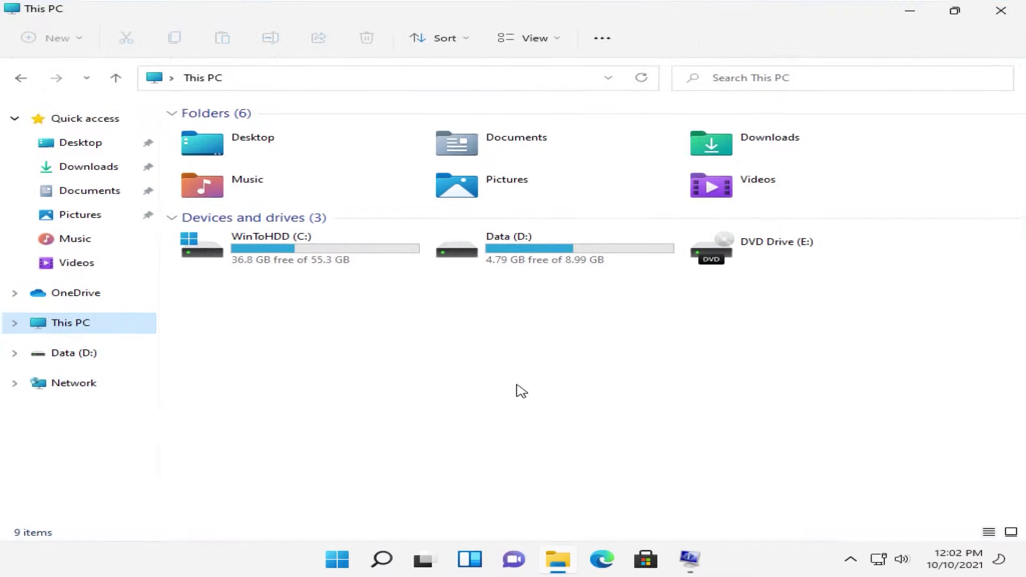
click(447, 390)
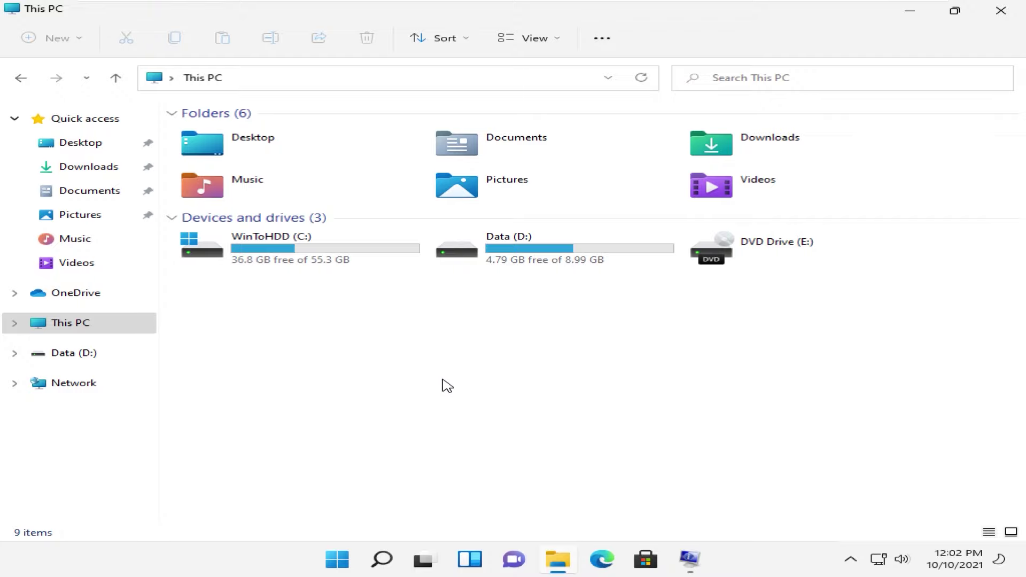
key(super+Pause)
click(801, 270)
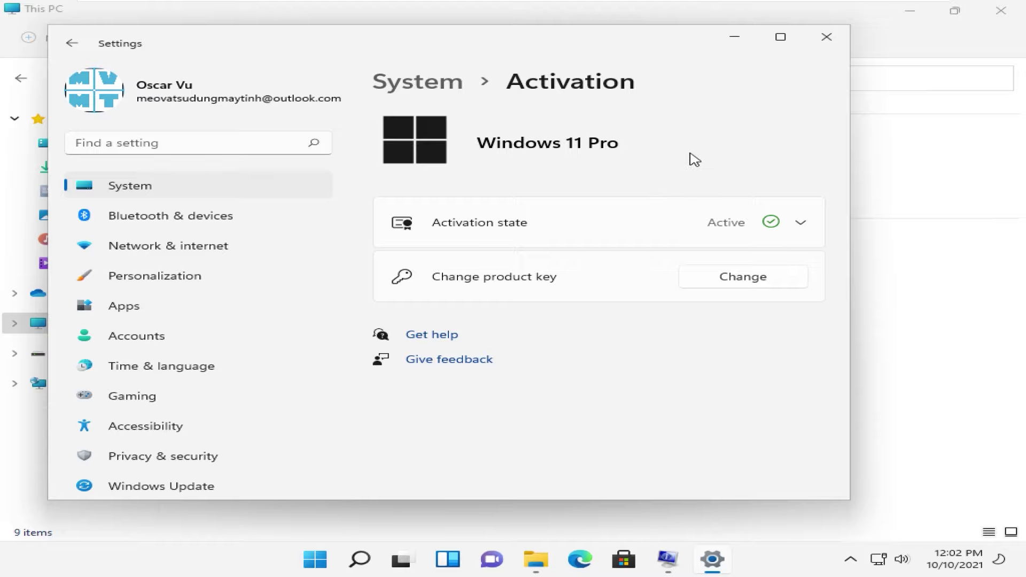
Minimize Settings and close the This PC window.
click(735, 38)
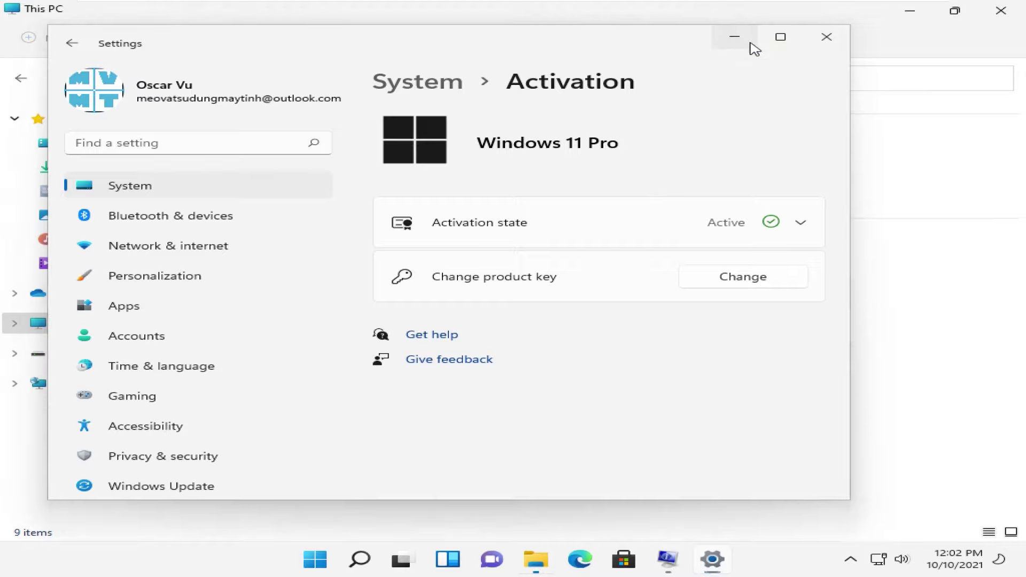
click(1001, 11)
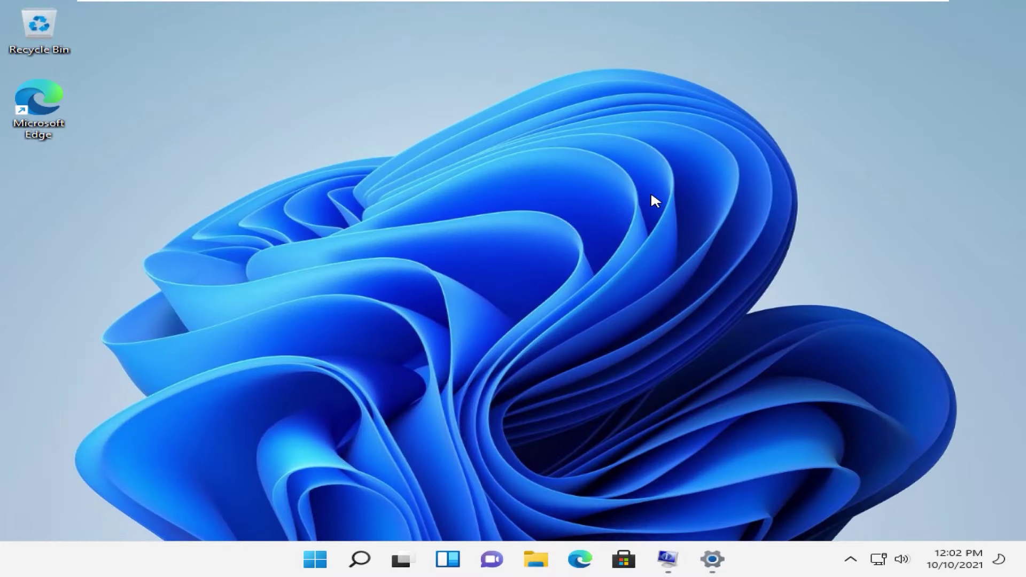
Check the Display settings (1024 × 768, 100% scale) from the desktop menu, then close Settings.
right_click(368, 216)
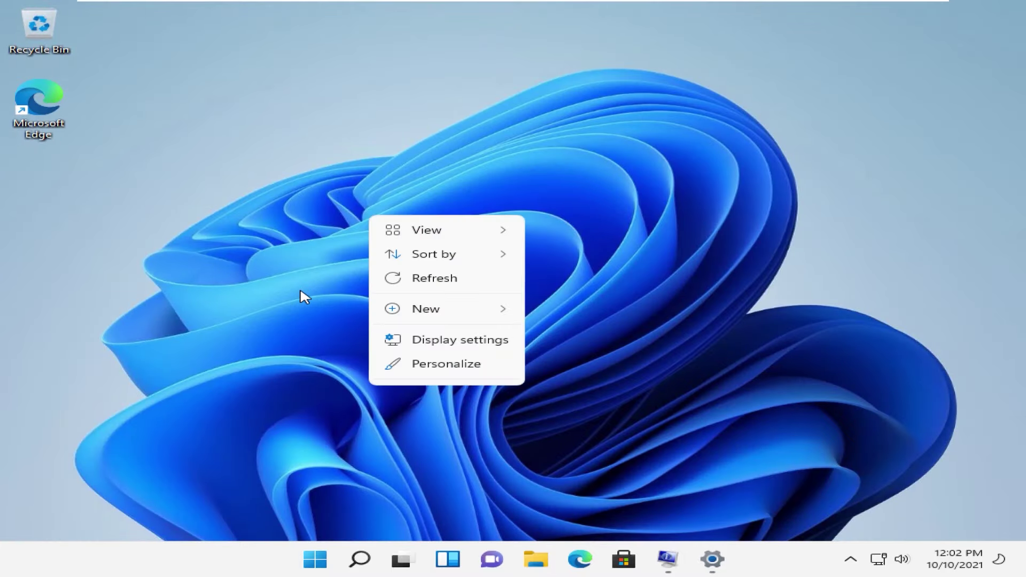
click(434, 339)
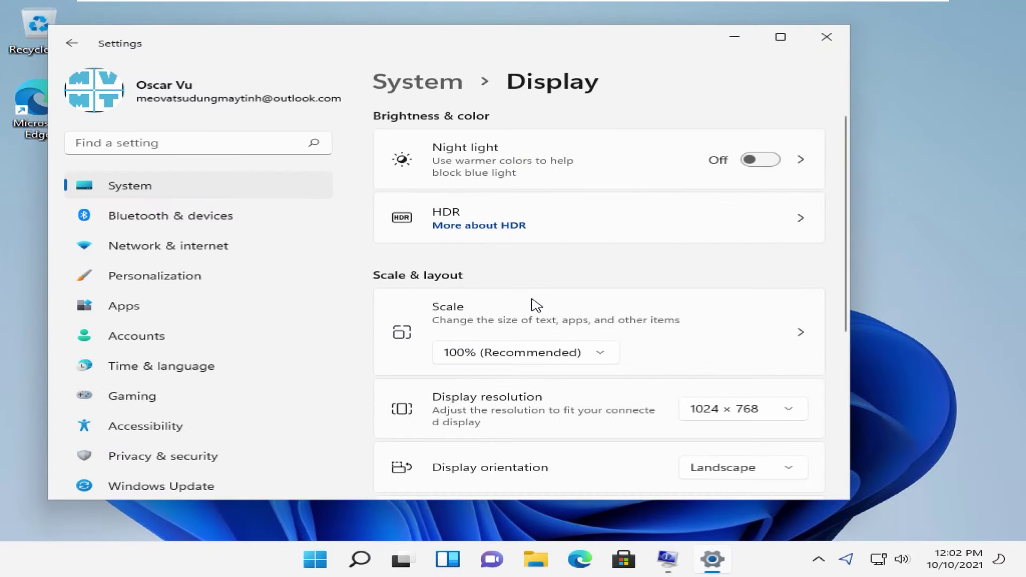
scroll(534, 305, down, 2)
key(alt+F4)
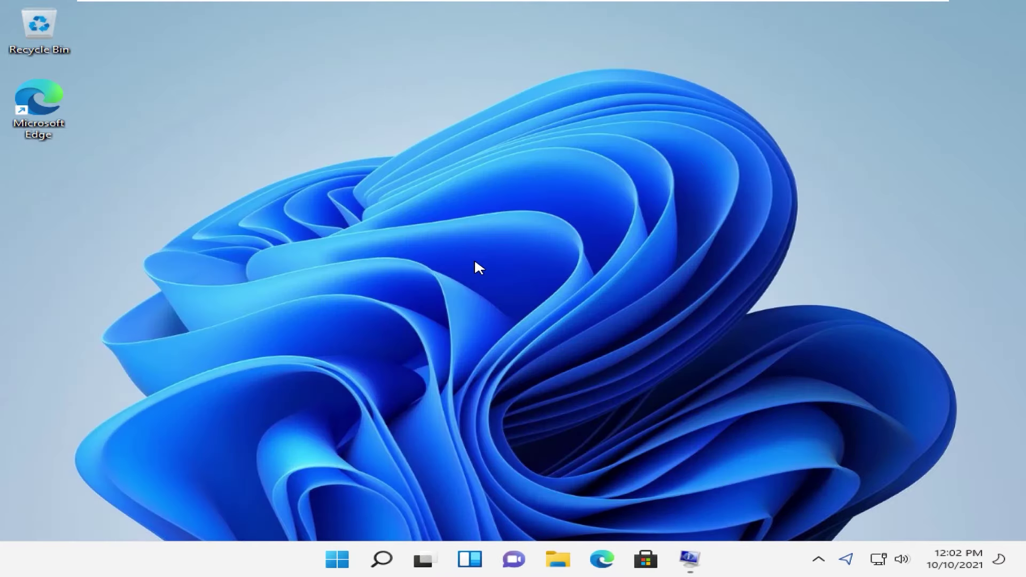